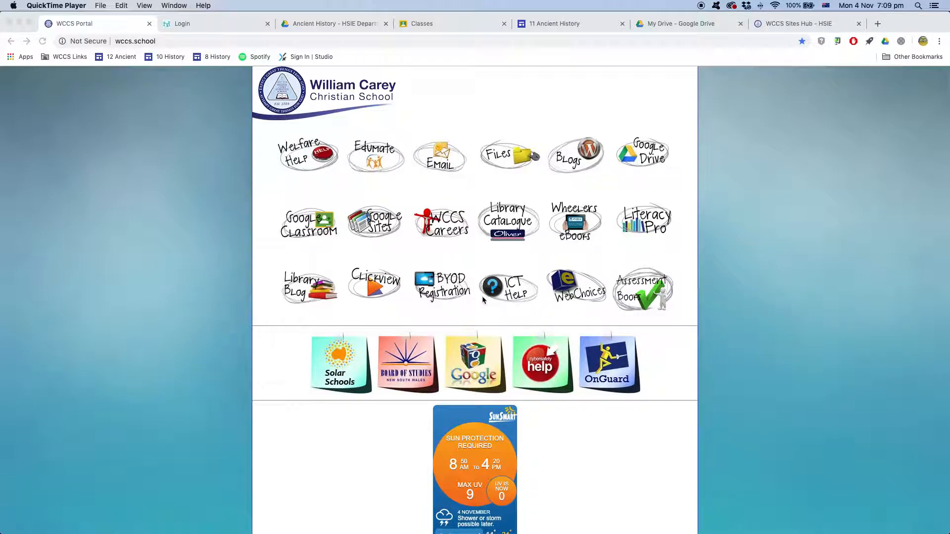
Open the Carey Sites Hub from the Google Sites icon on the WCCS portal
click(377, 227)
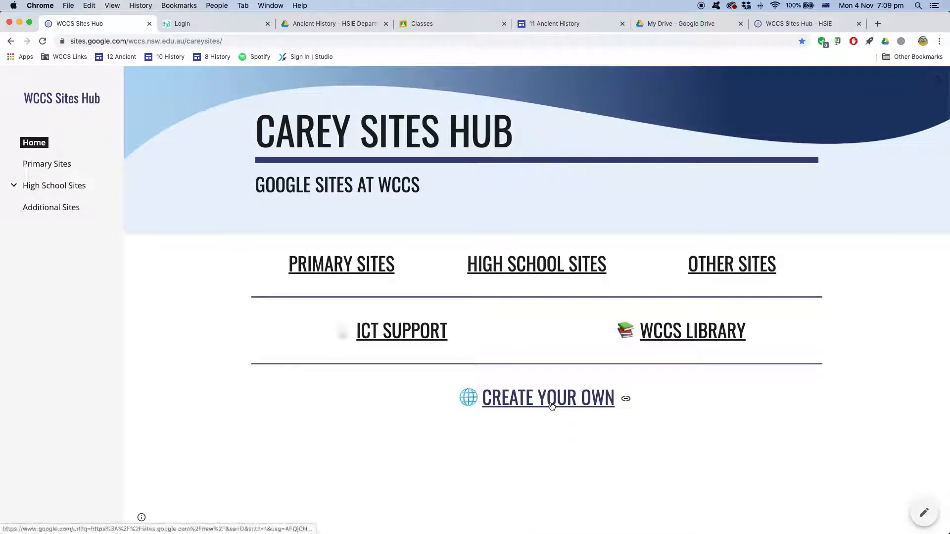
Open sites.google.com/new in a new tab via the hub's 'Create Your Own' link
click(534, 401)
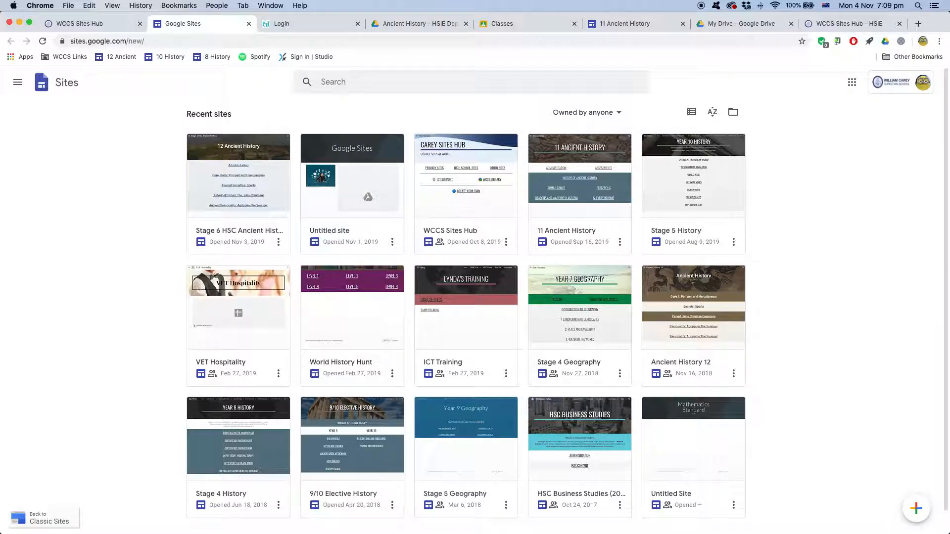
click(596, 112)
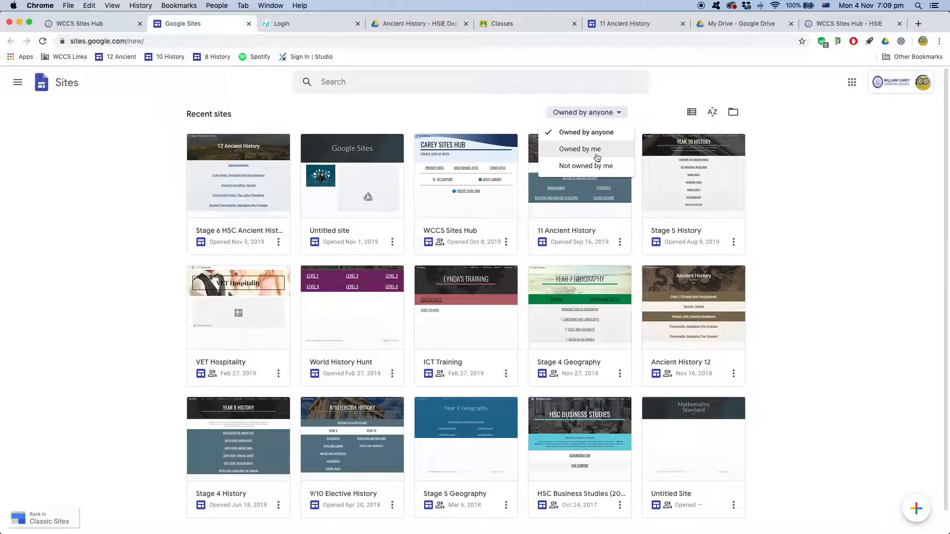
click(597, 156)
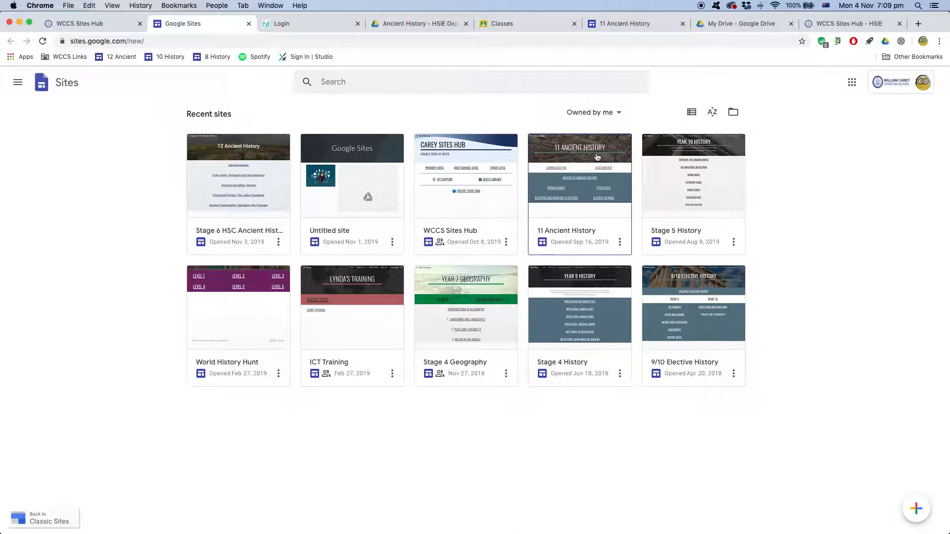
click(599, 115)
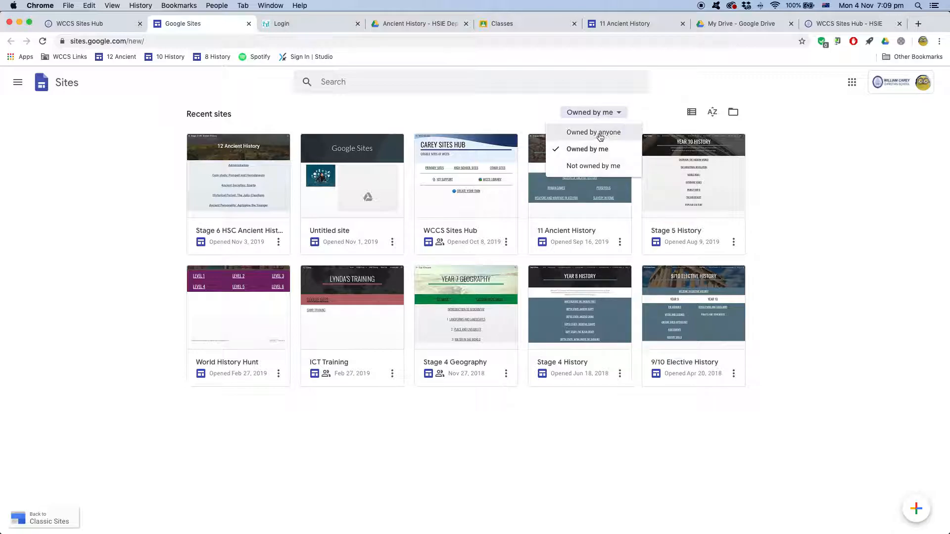
click(598, 164)
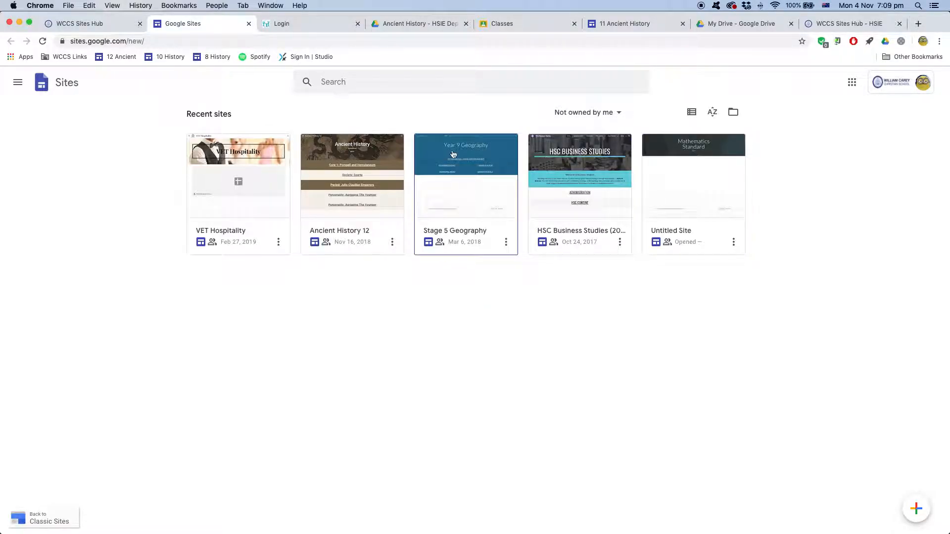
click(619, 113)
click(600, 131)
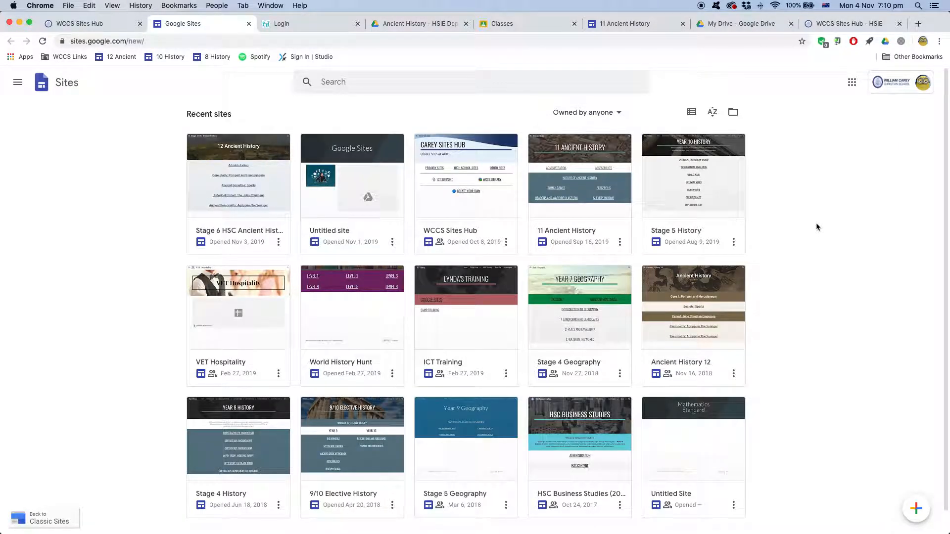
scroll(866, 431, down, 1)
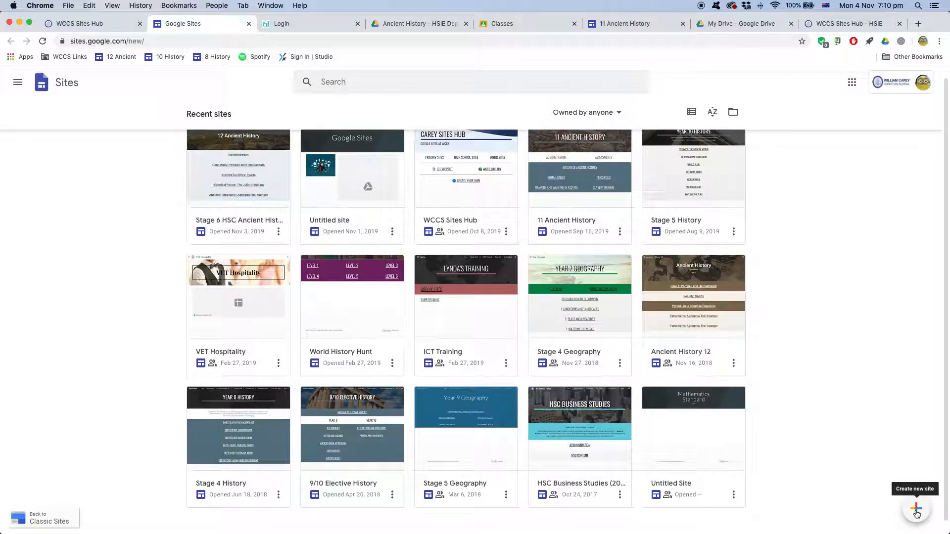
Create a new blank 'Untitled site' with the red + Create new site button
click(917, 511)
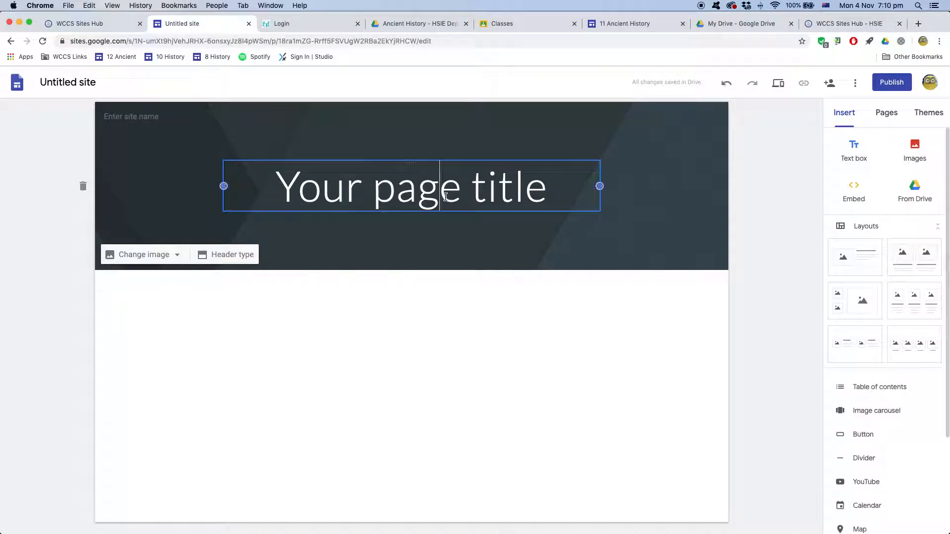
Replace the header's 'Your page title' placeholder with '11 Modern History'
click(537, 192)
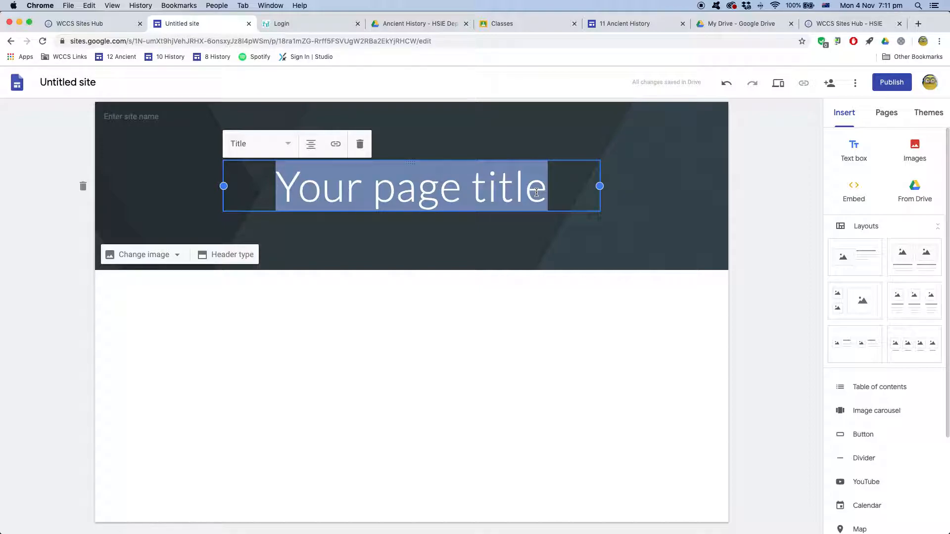
key(BackSpace)
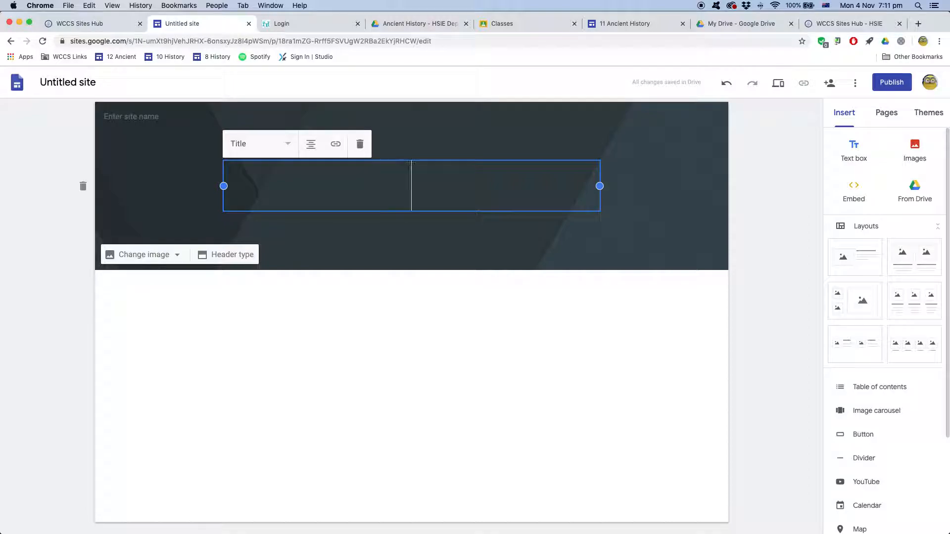
text(11 Mode)
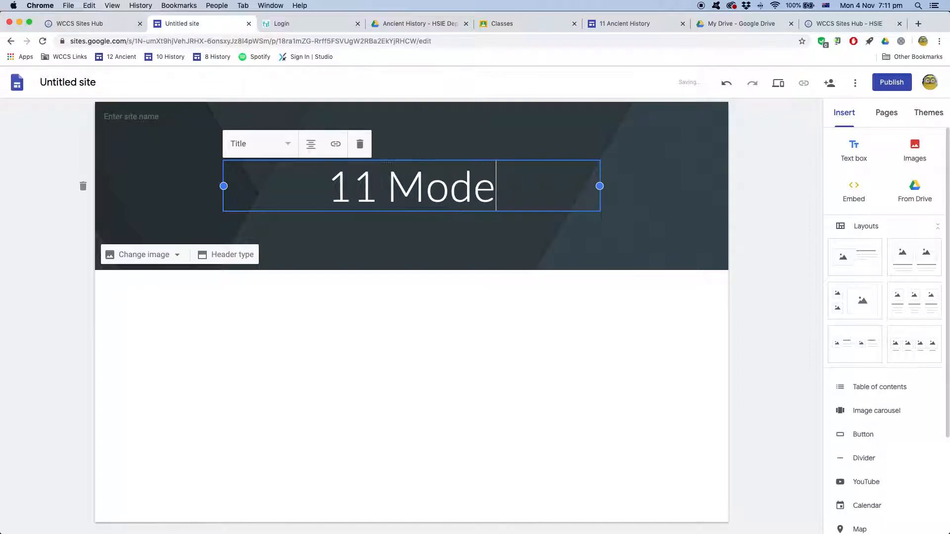
text(rn History)
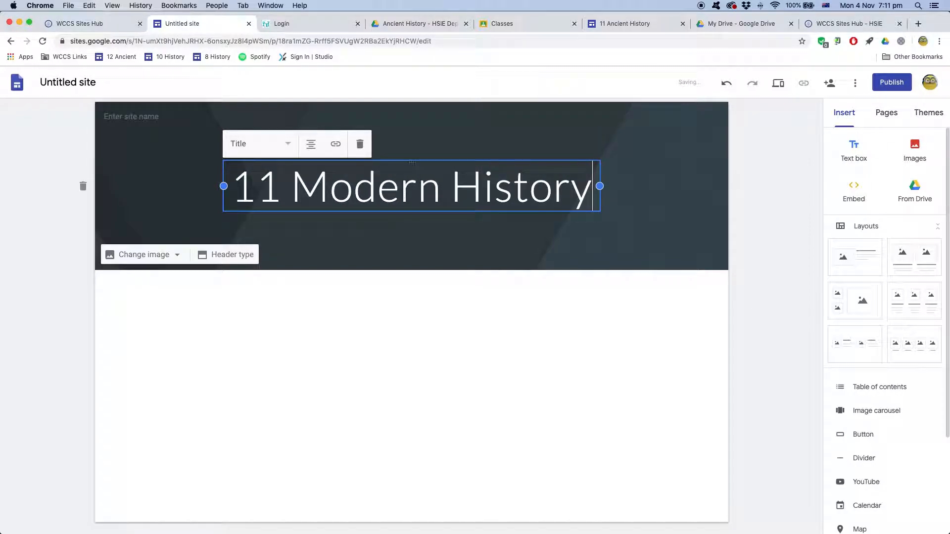
click(471, 336)
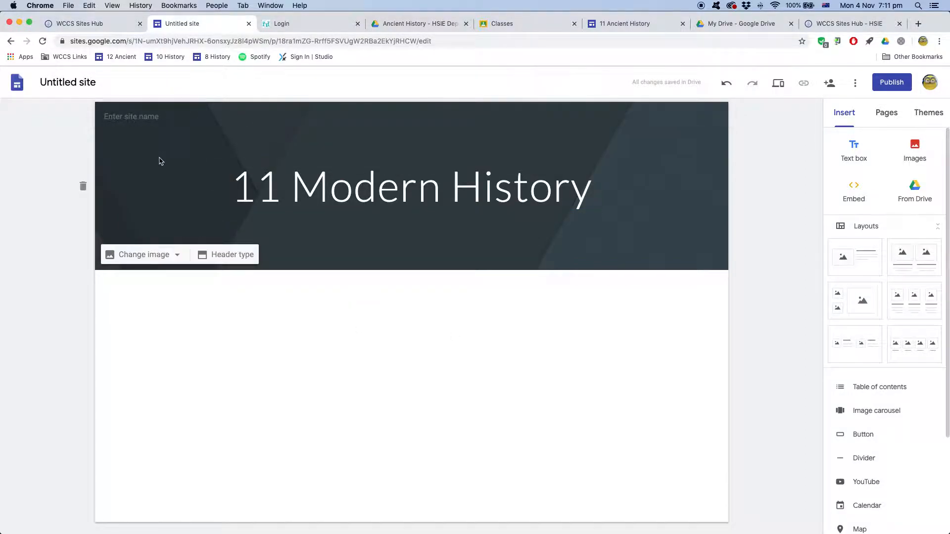
Enter '11 Modern History' in the top-left site name field and confirm it
click(138, 117)
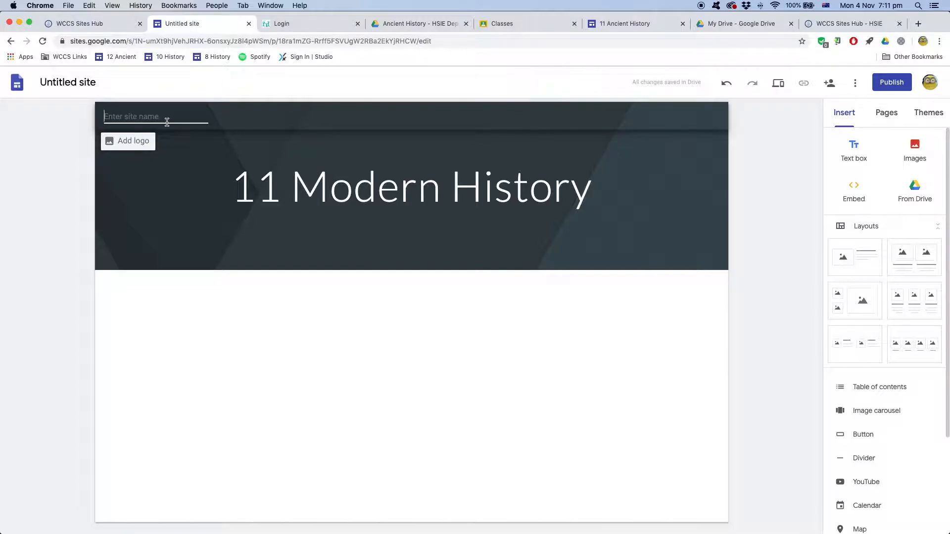
text(11 Mod)
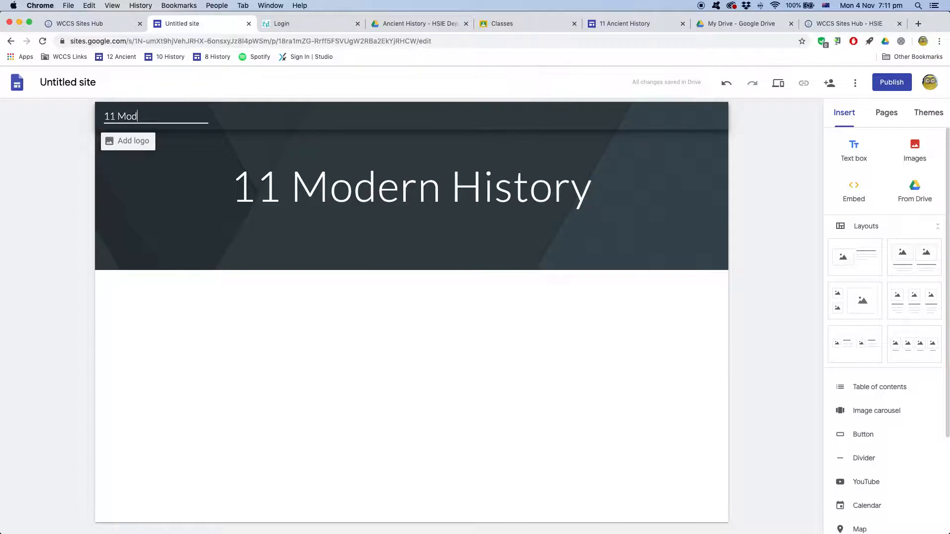
text(ern History)
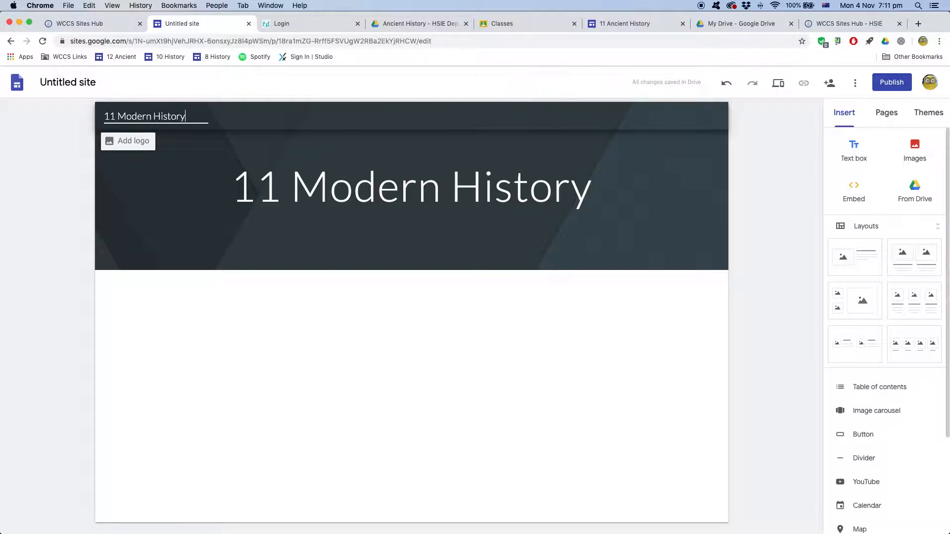
click(271, 318)
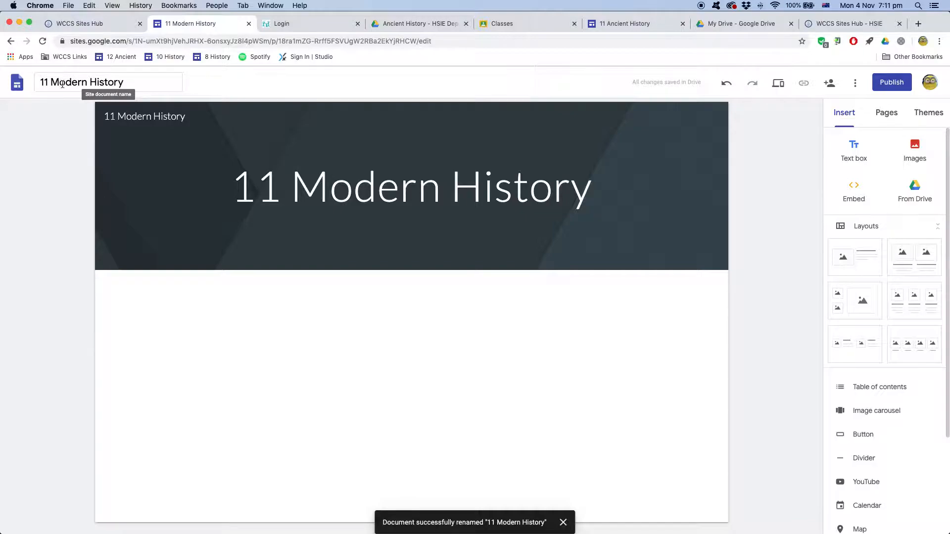
click(229, 179)
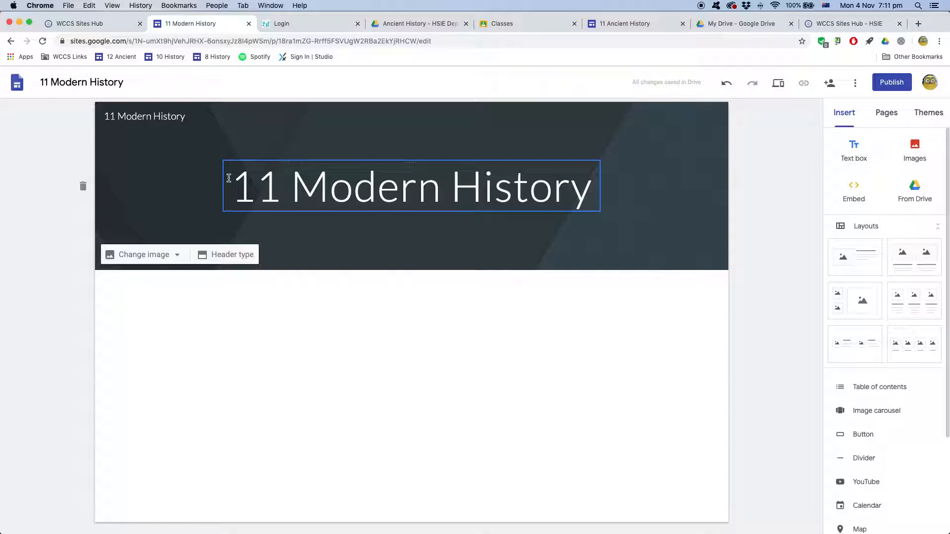
click(892, 83)
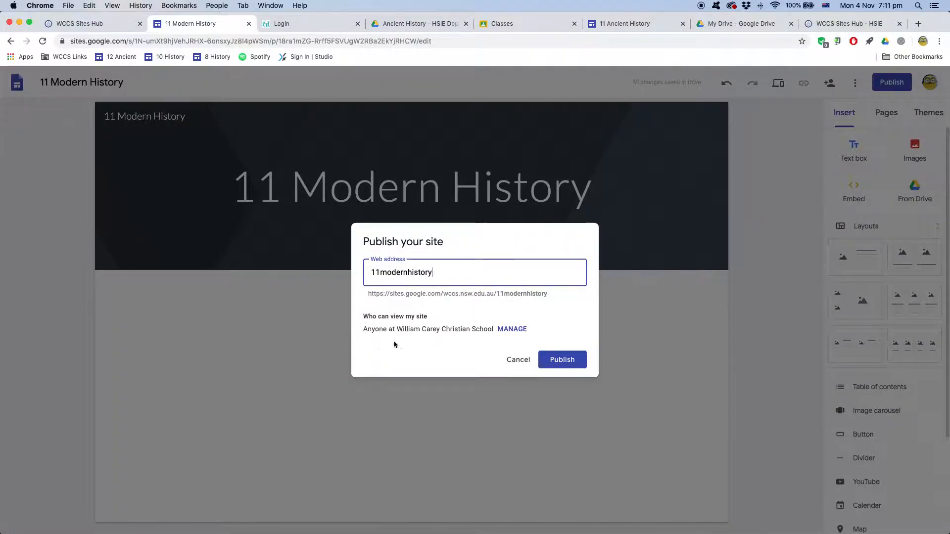
drag(497, 295, 531, 295)
click(548, 299)
drag(444, 275, 409, 273)
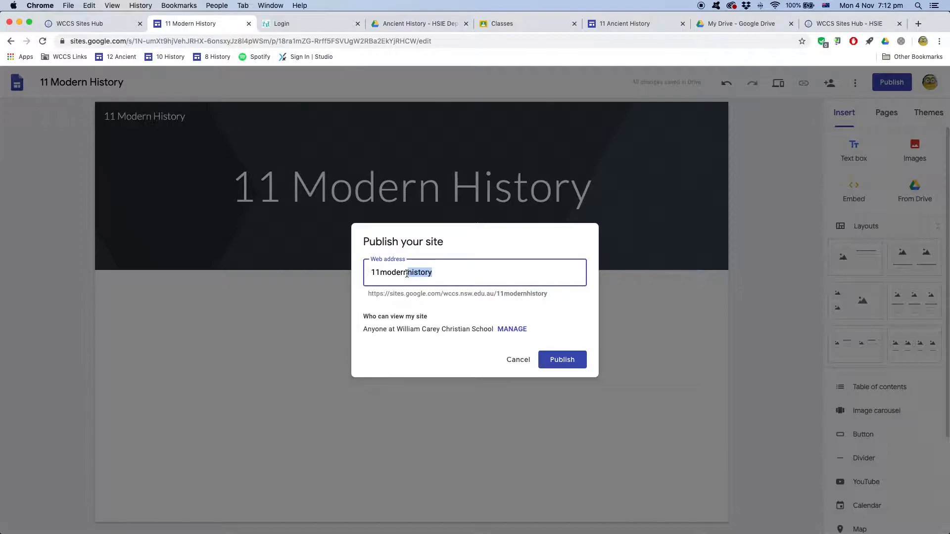
key(BackSpace)
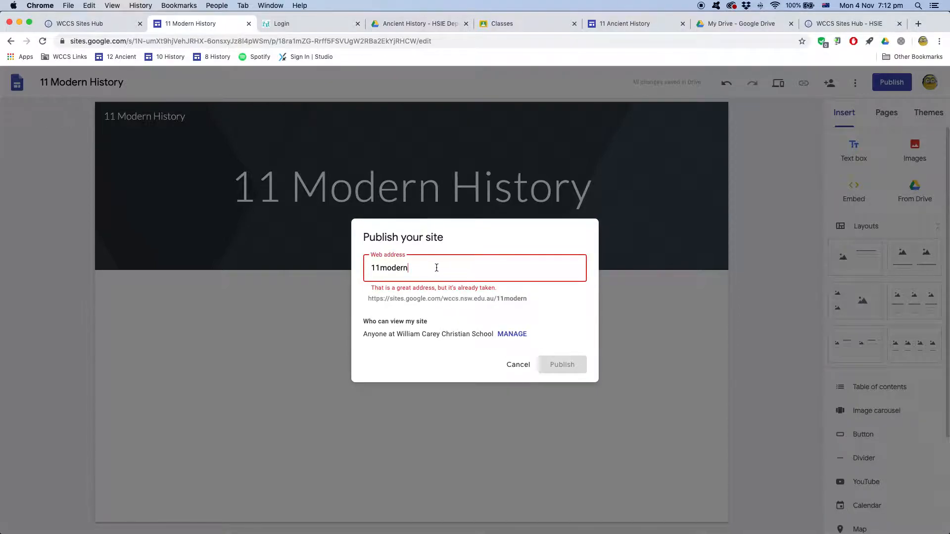
text(hisot)
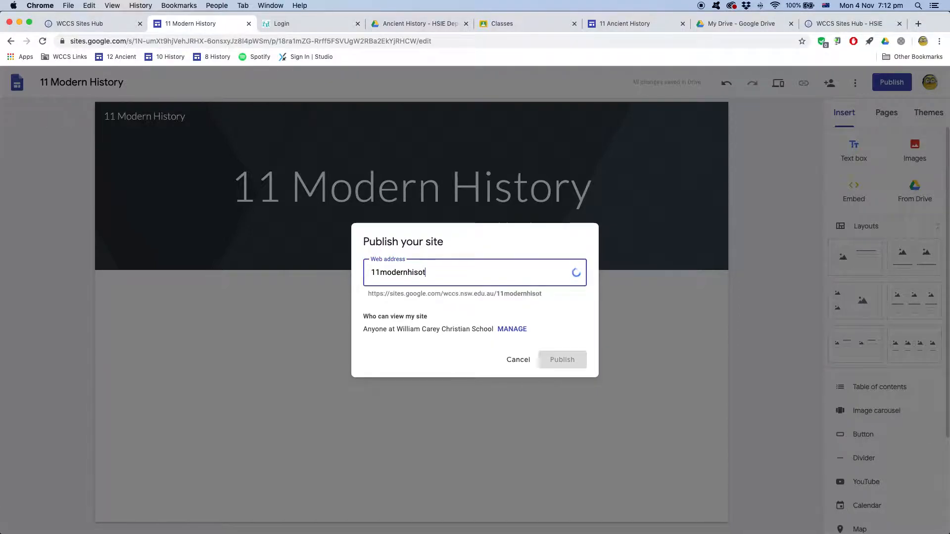
key(BackSpace)
key(BackSpace)
text(tory)
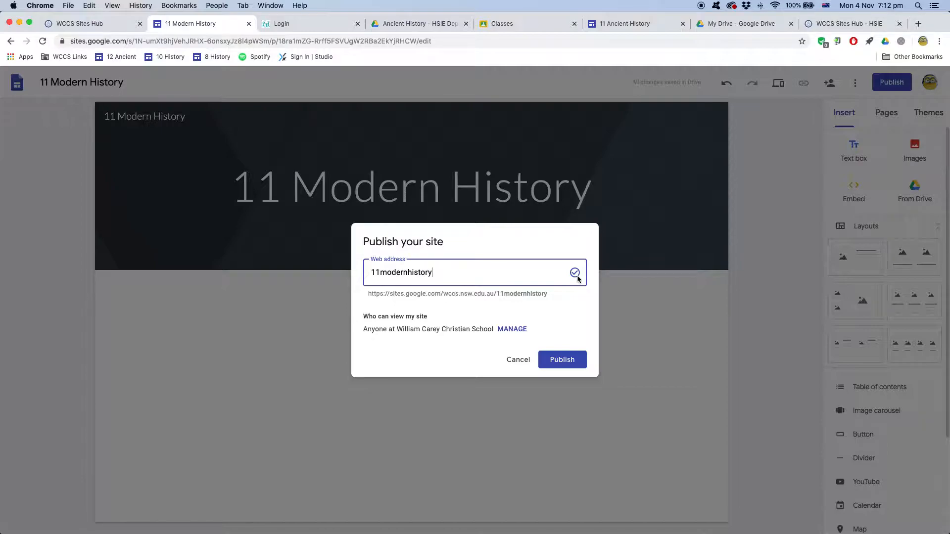
click(519, 360)
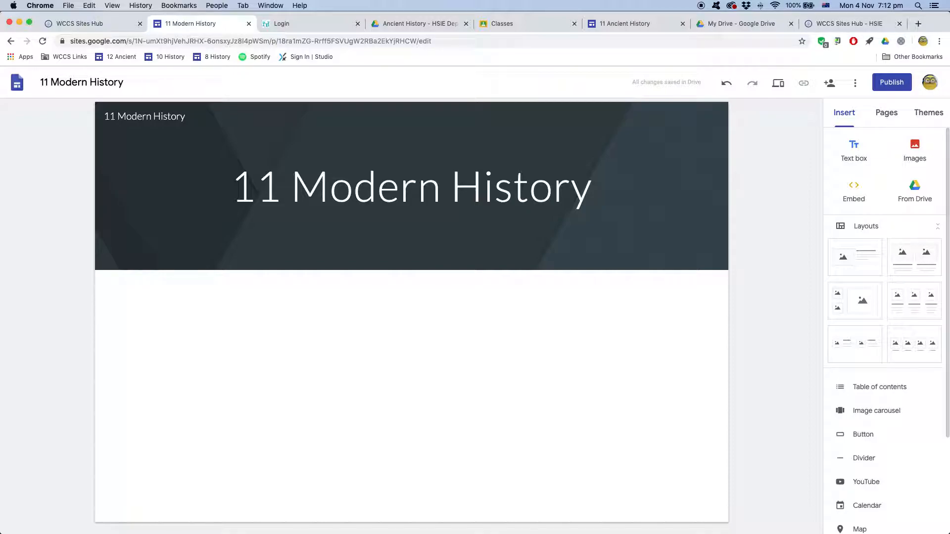
mouse_move(381, 267)
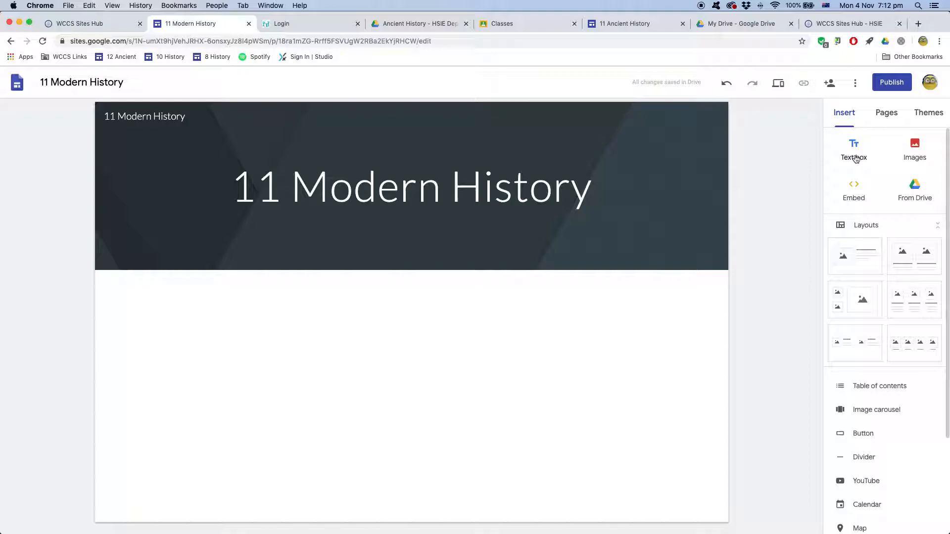
click(857, 158)
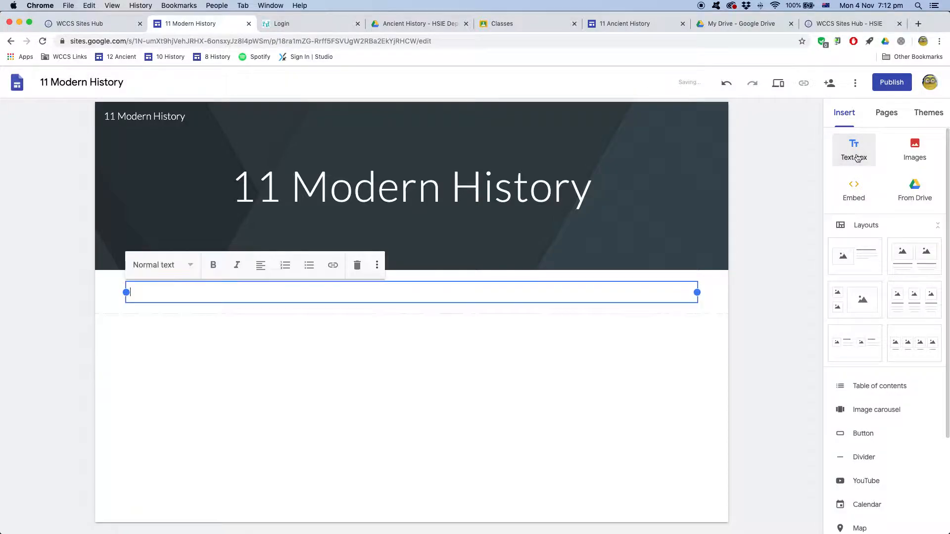
click(915, 147)
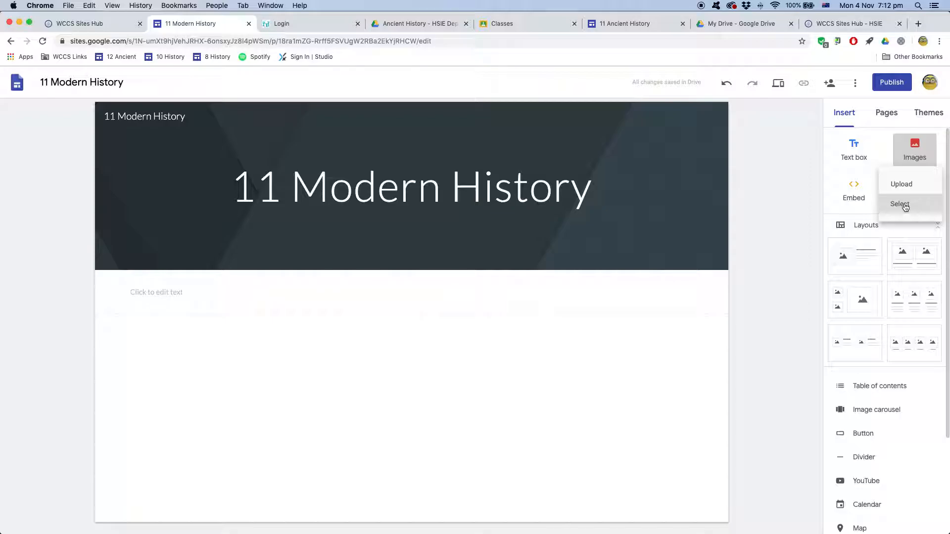
click(773, 163)
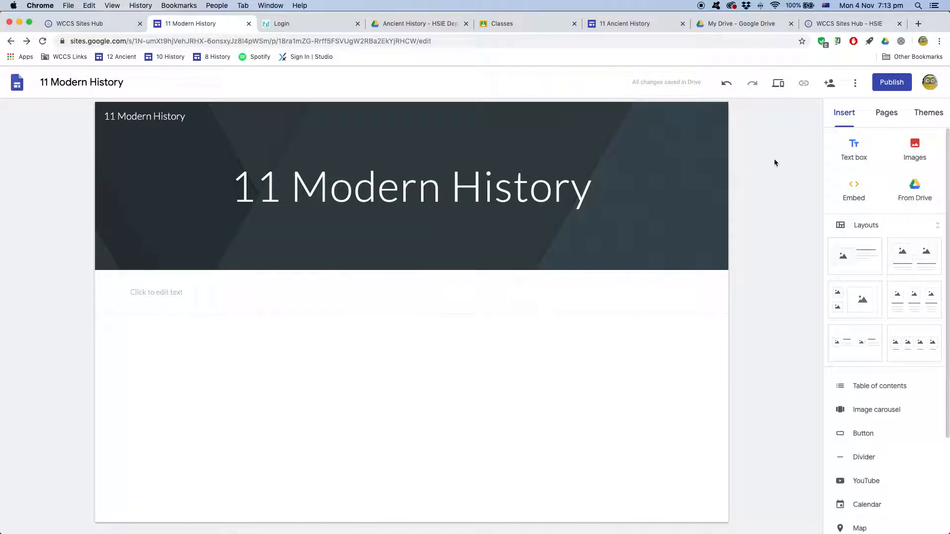
click(857, 191)
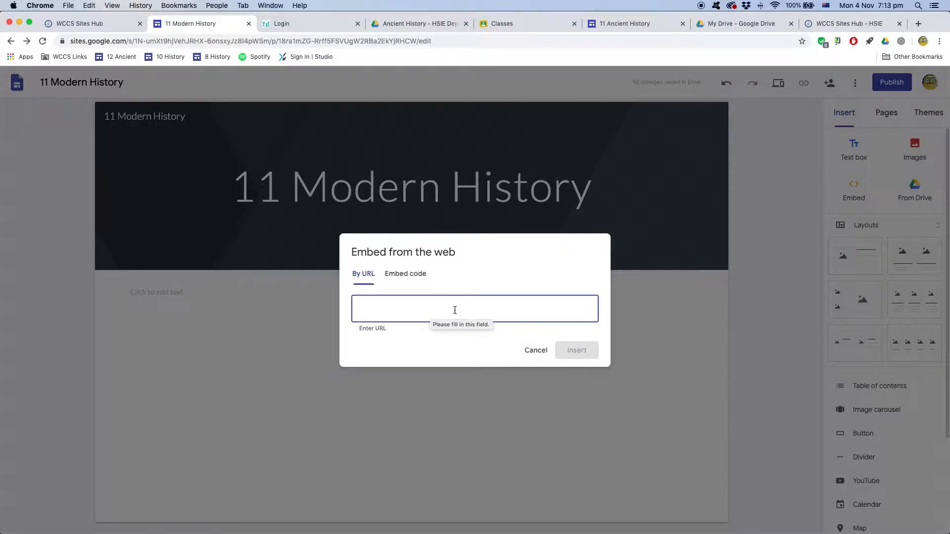
click(536, 350)
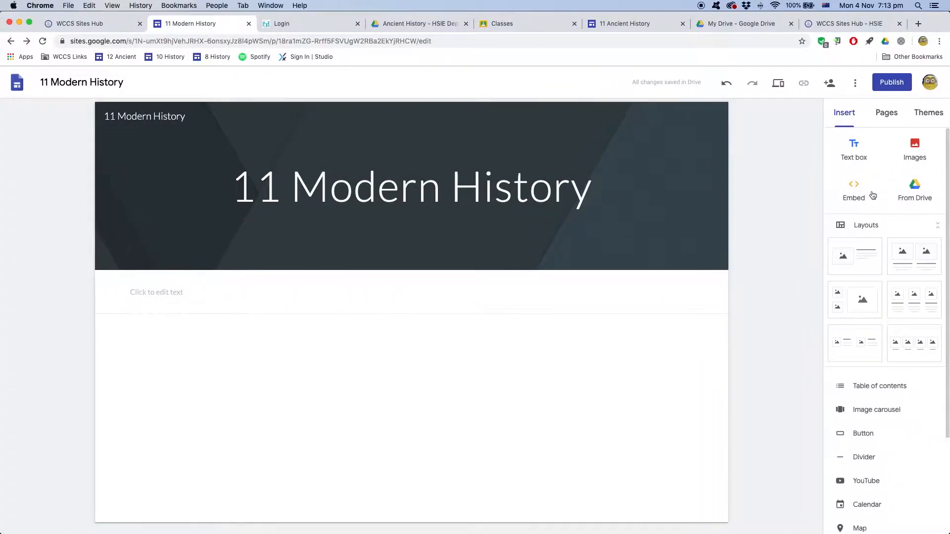
Browse the From Drive picker's tabs, then delete the empty text box below the header
click(916, 192)
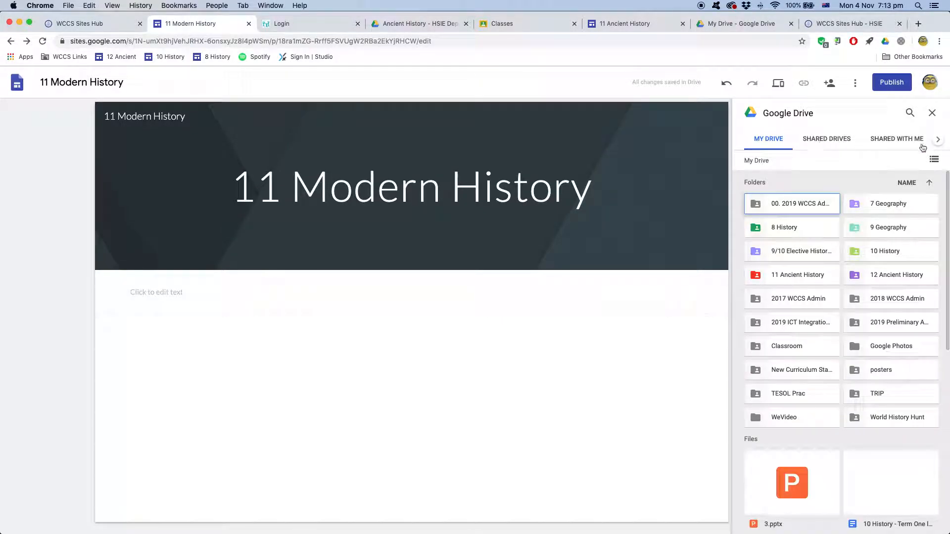
click(938, 140)
click(938, 141)
click(910, 139)
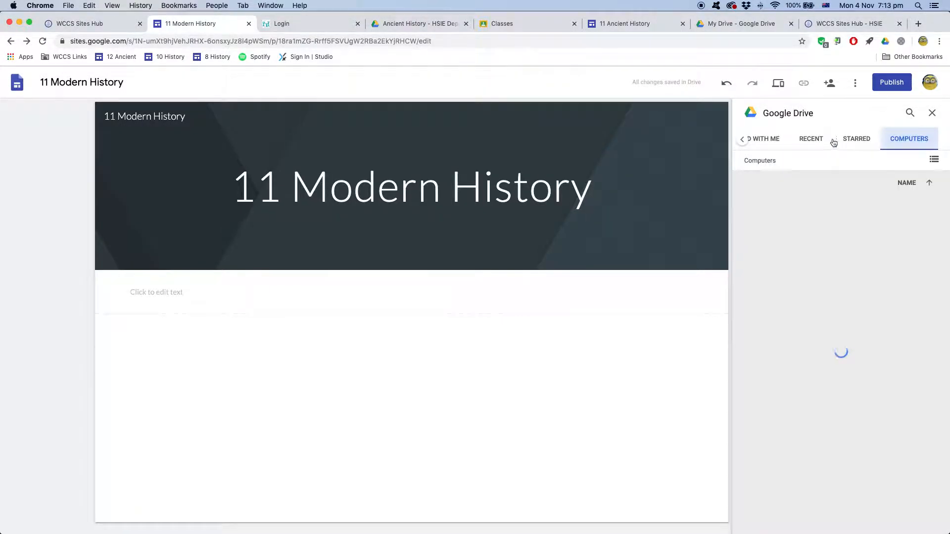
click(813, 141)
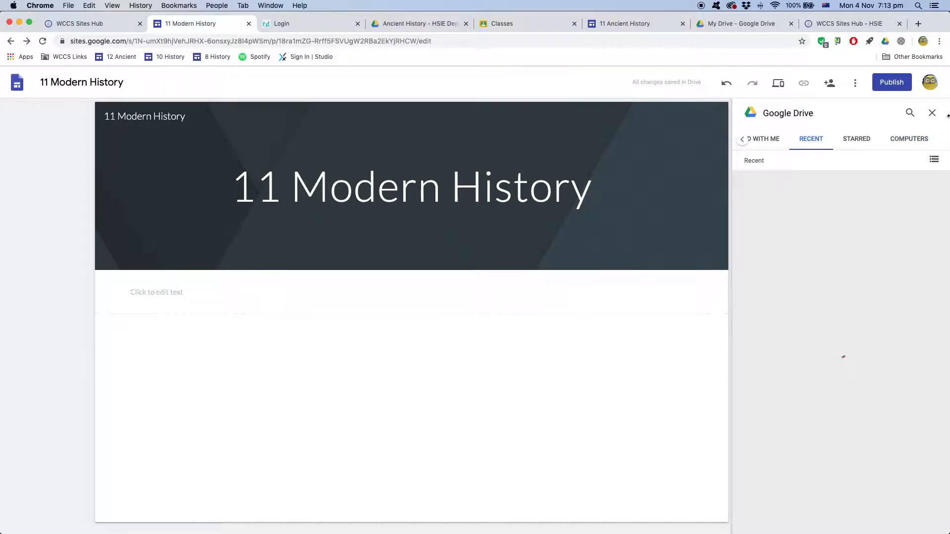
click(933, 113)
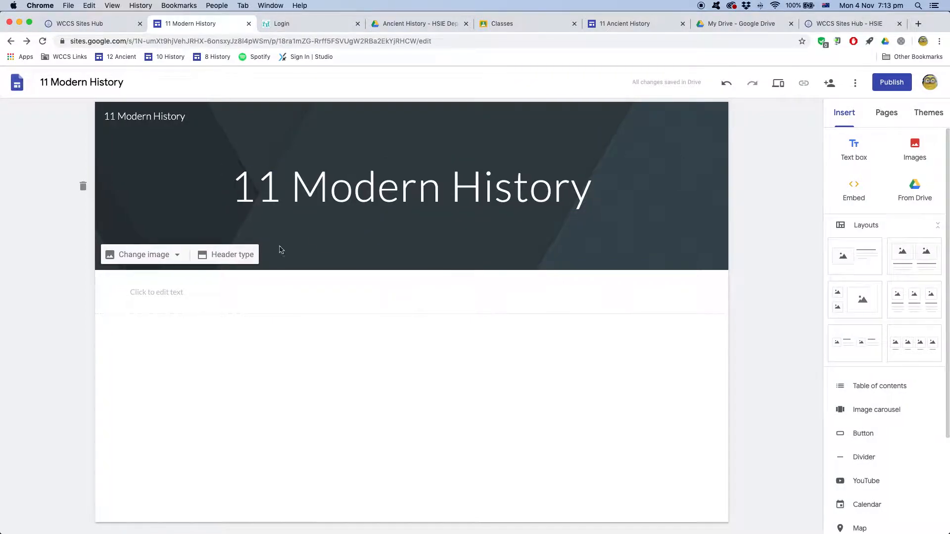
click(165, 293)
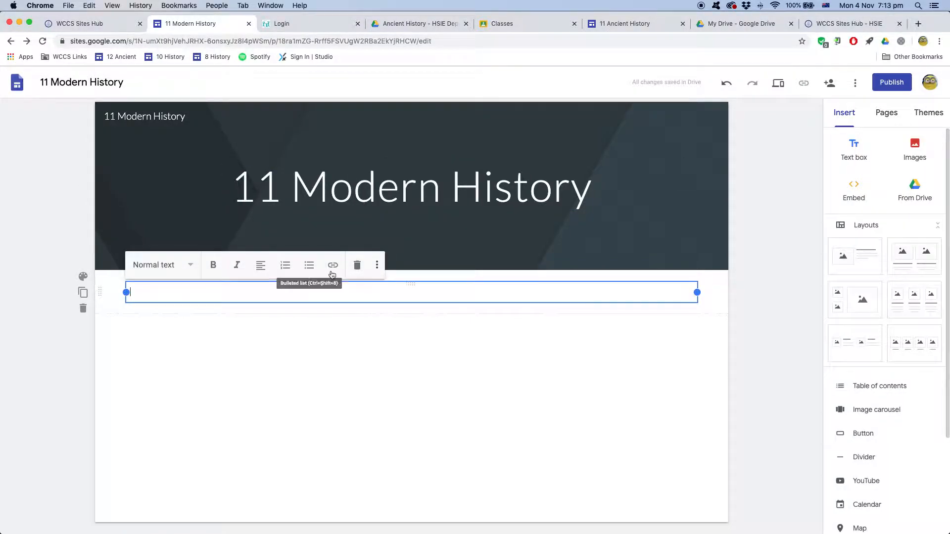
click(357, 266)
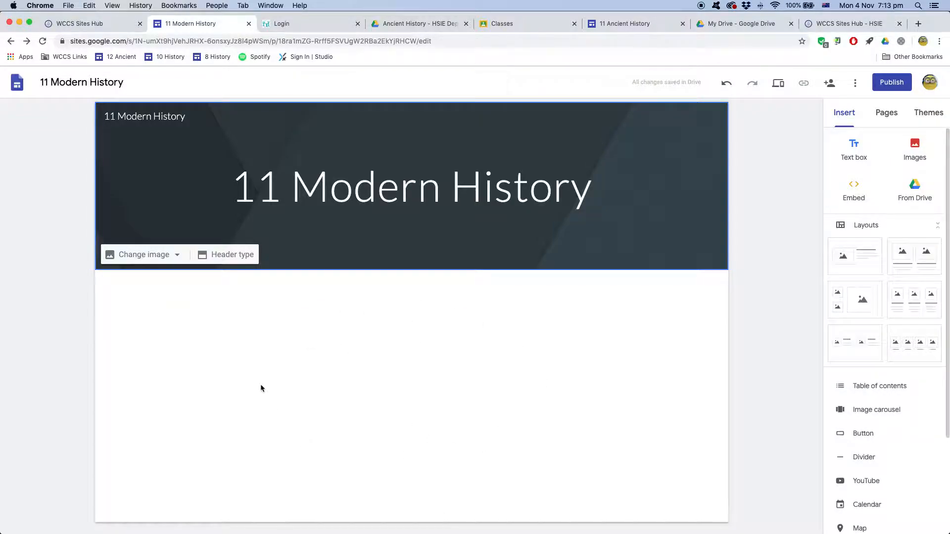
Insert a text box reading 'Welcome to Stage 6 Preliminary Modern History', styled as centred Subheading
double_click(343, 348)
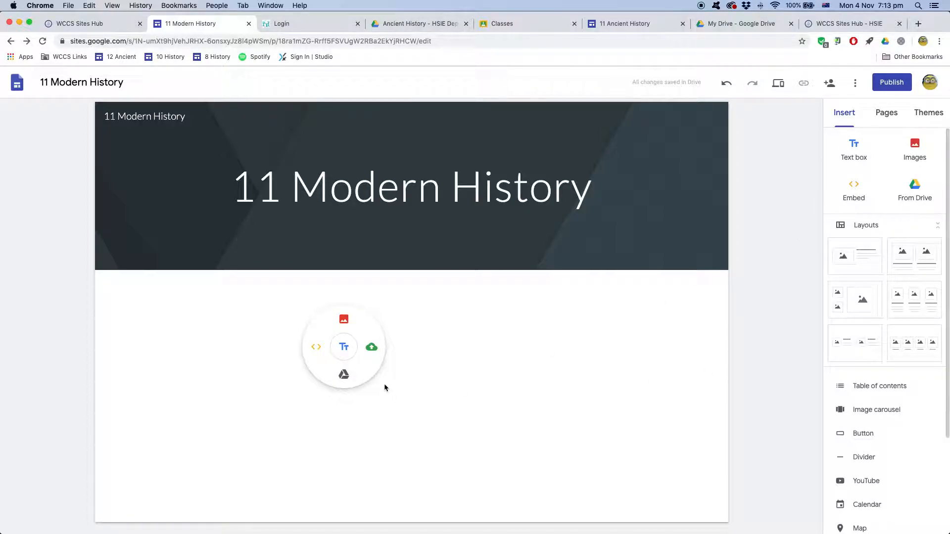
click(340, 350)
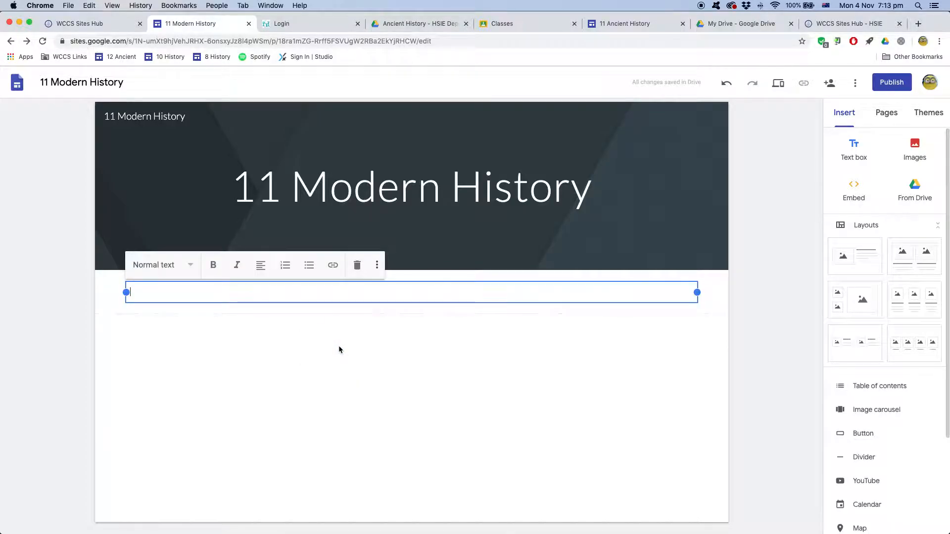
text(Welcome to Stage 6)
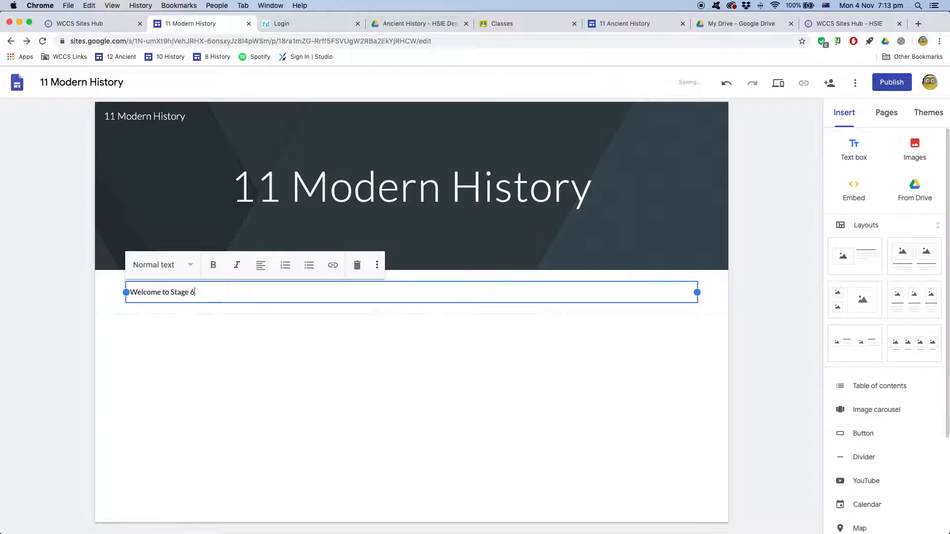
text( Preliminary Modern History)
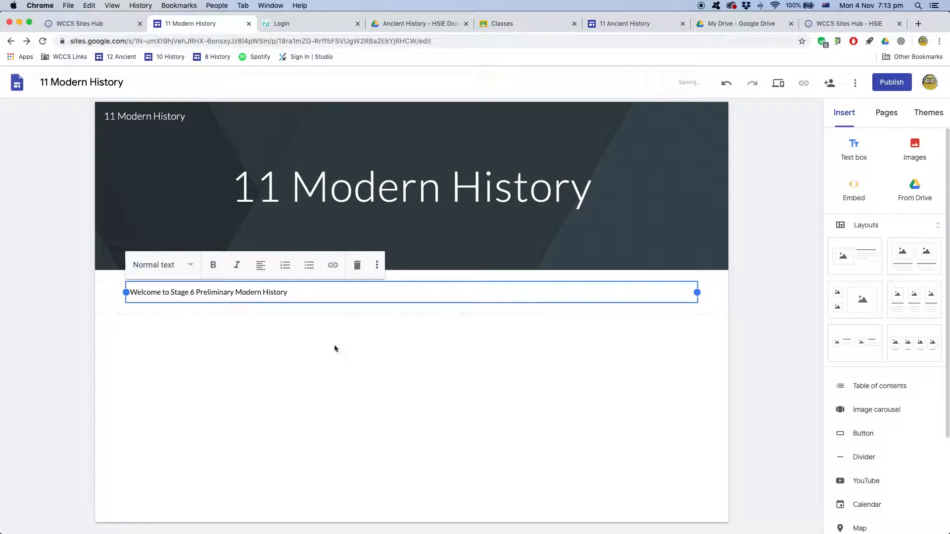
click(166, 266)
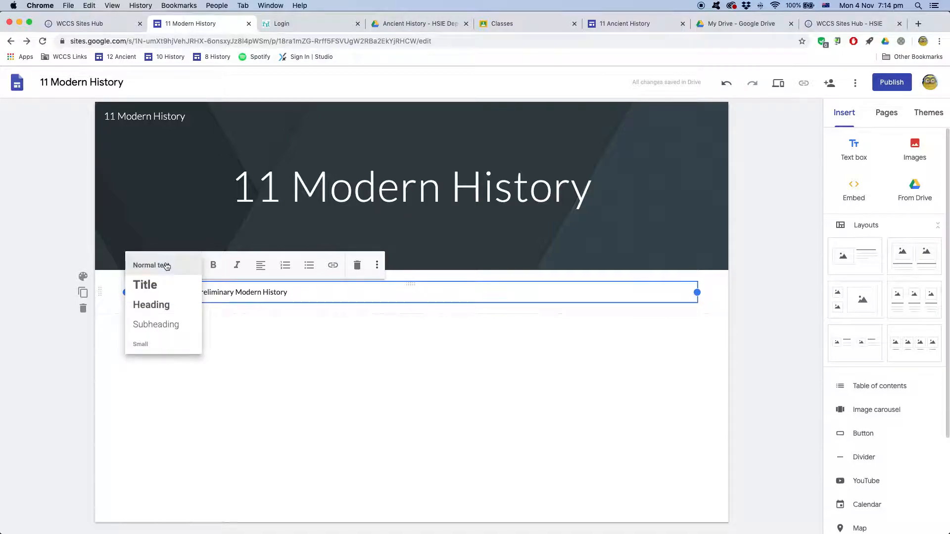
click(189, 327)
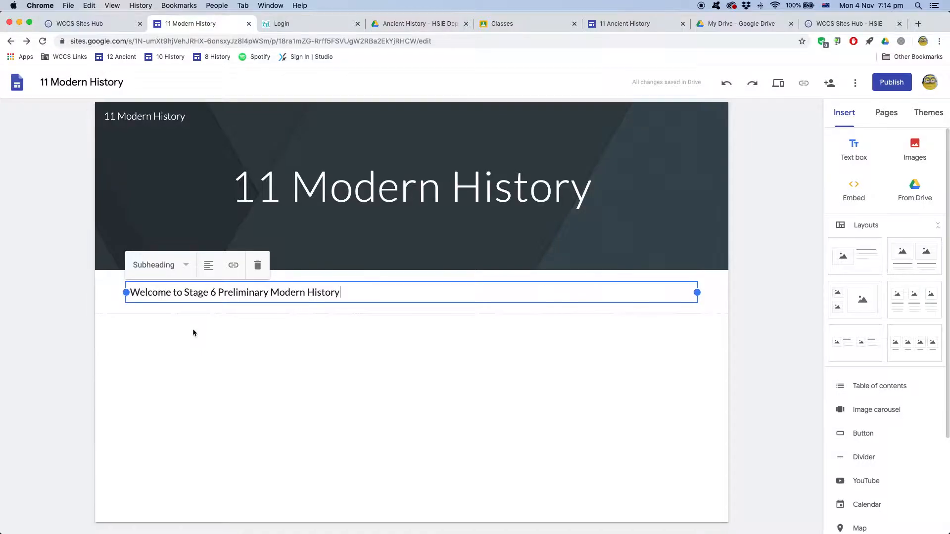
click(210, 270)
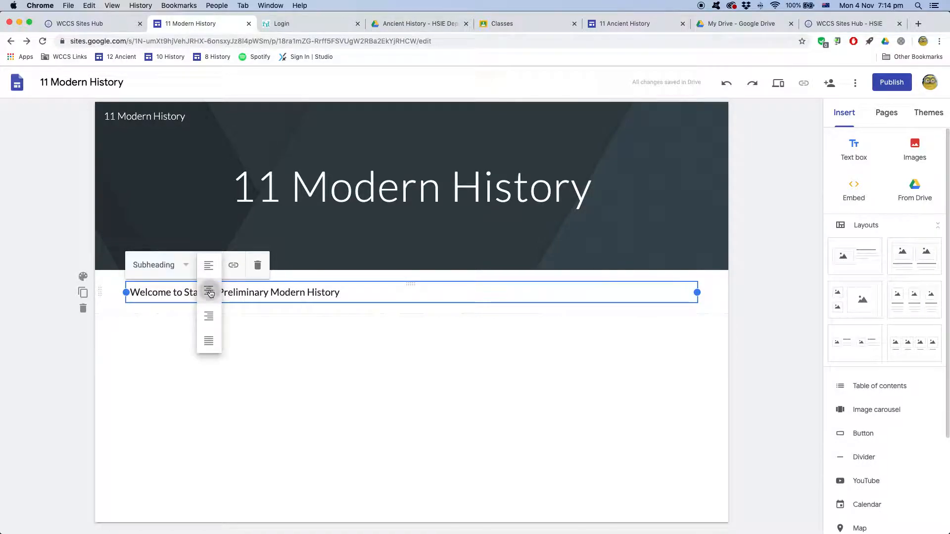
click(210, 293)
click(265, 339)
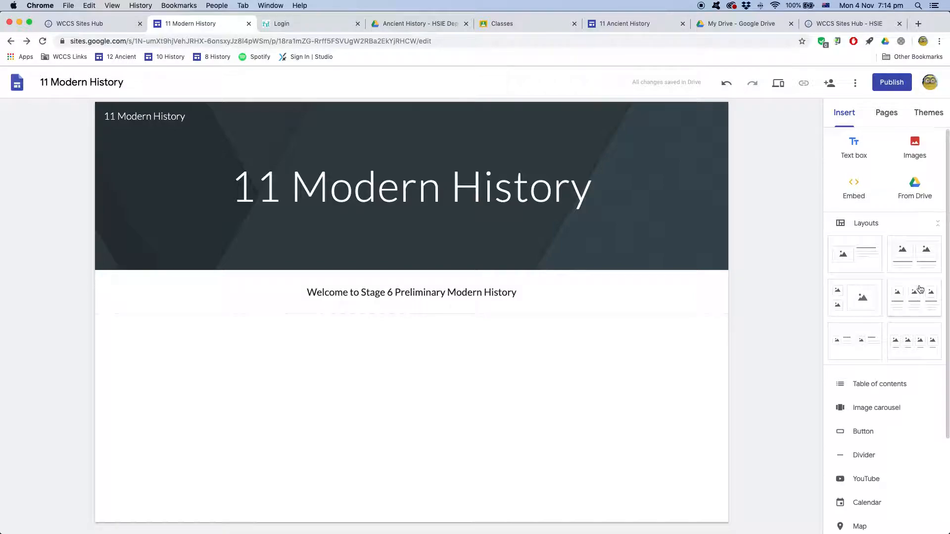
Scroll the Insert panel, then collapse and re-expand the Layouts list
scroll(916, 218, down, 2)
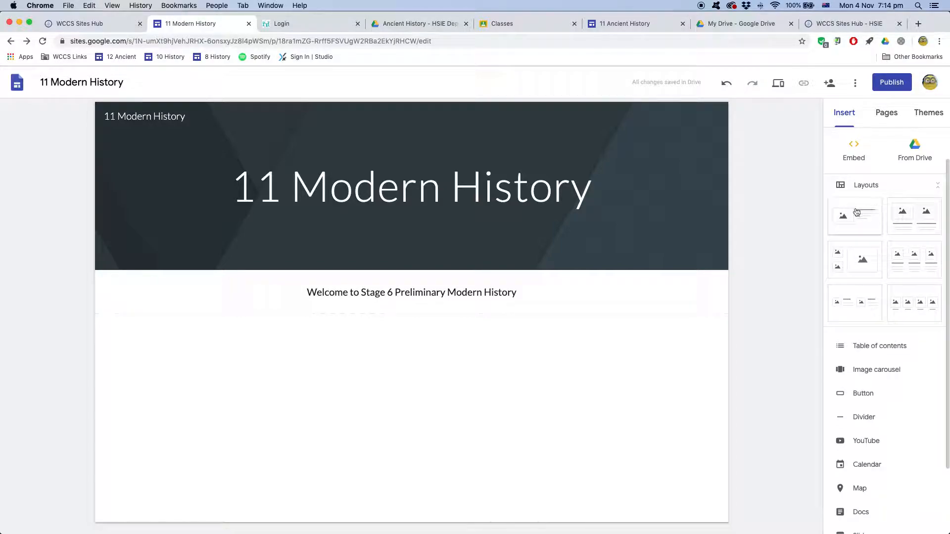
click(936, 187)
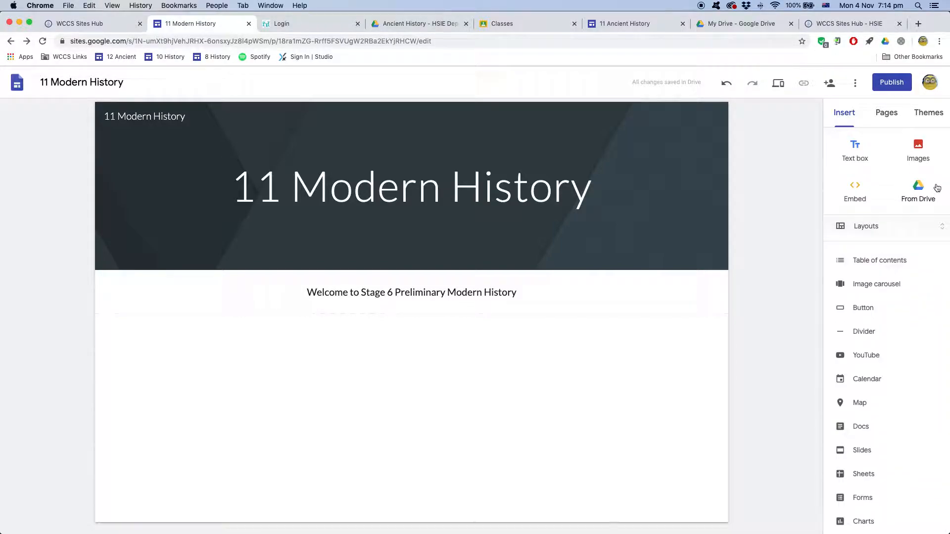
click(937, 225)
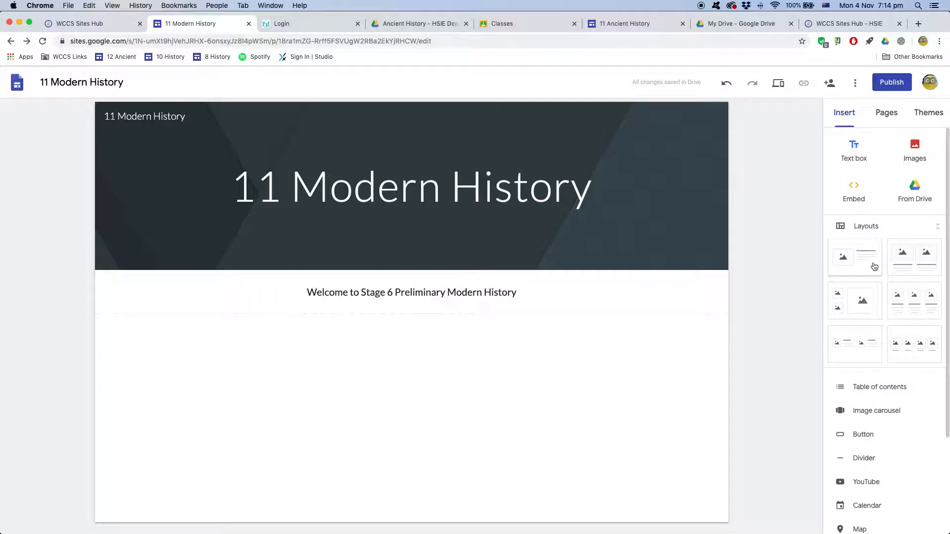
Insert the two-column image-and-text layout, test resizing its image placeholder, and duplicate the section
click(867, 341)
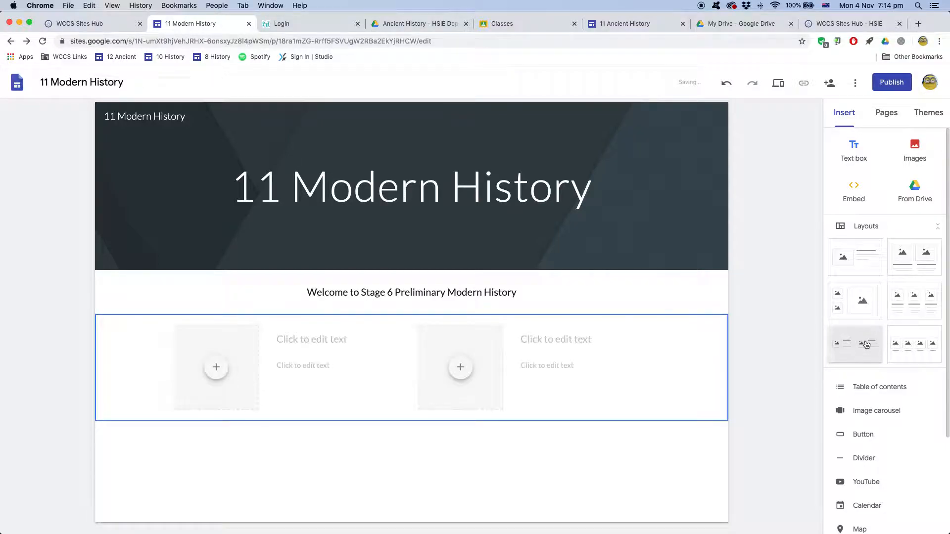
click(246, 393)
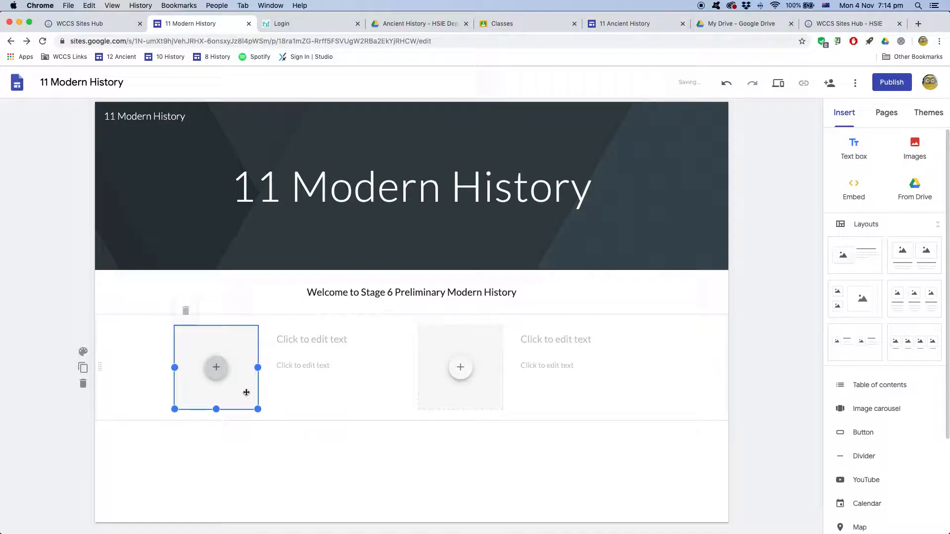
drag(176, 409, 224, 354)
click(307, 340)
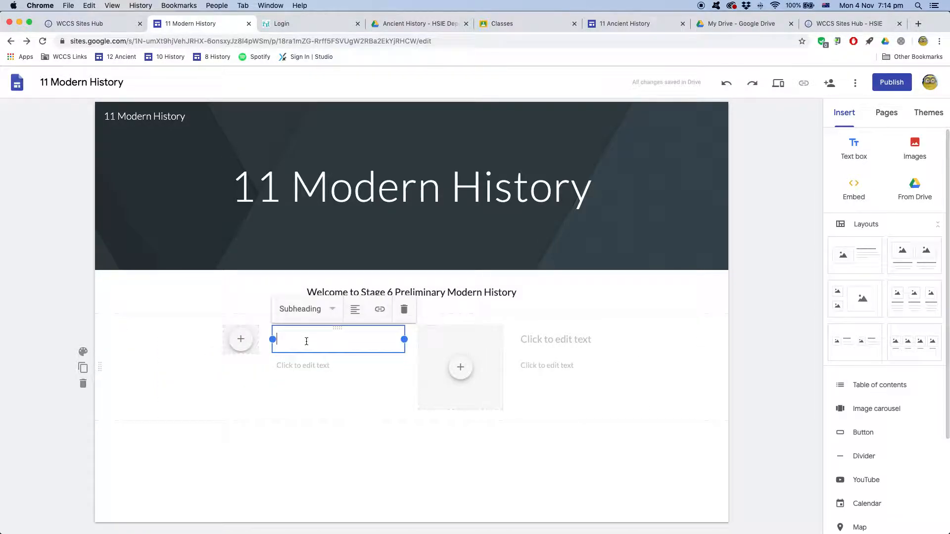
click(240, 339)
drag(224, 353, 174, 407)
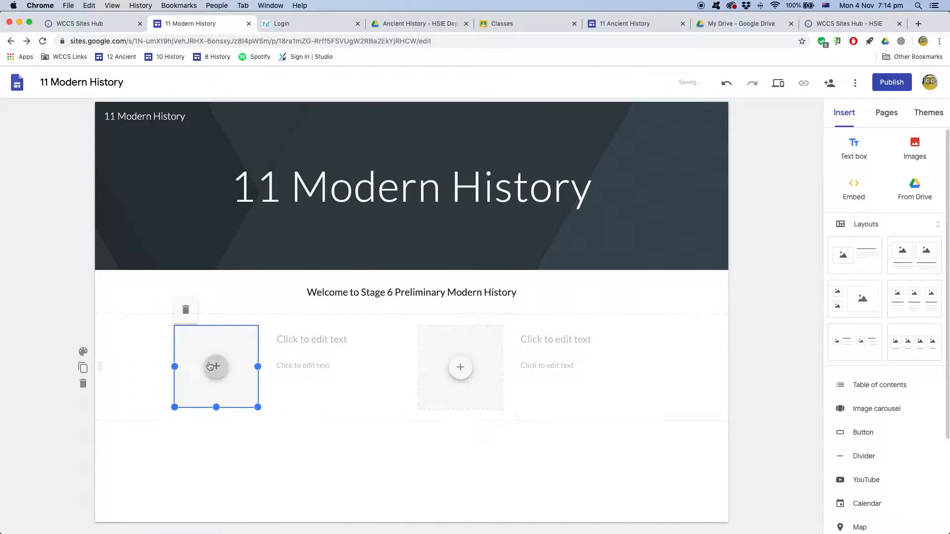
click(216, 369)
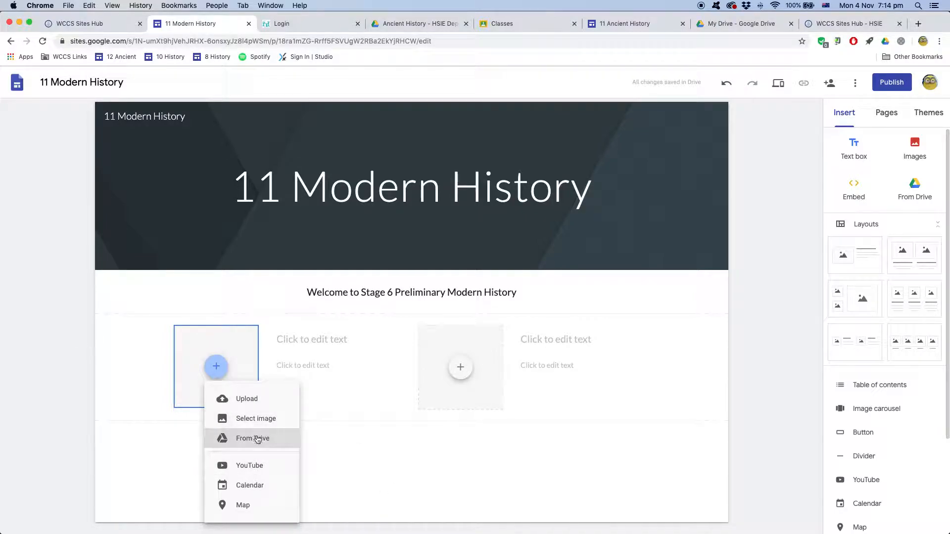
click(349, 465)
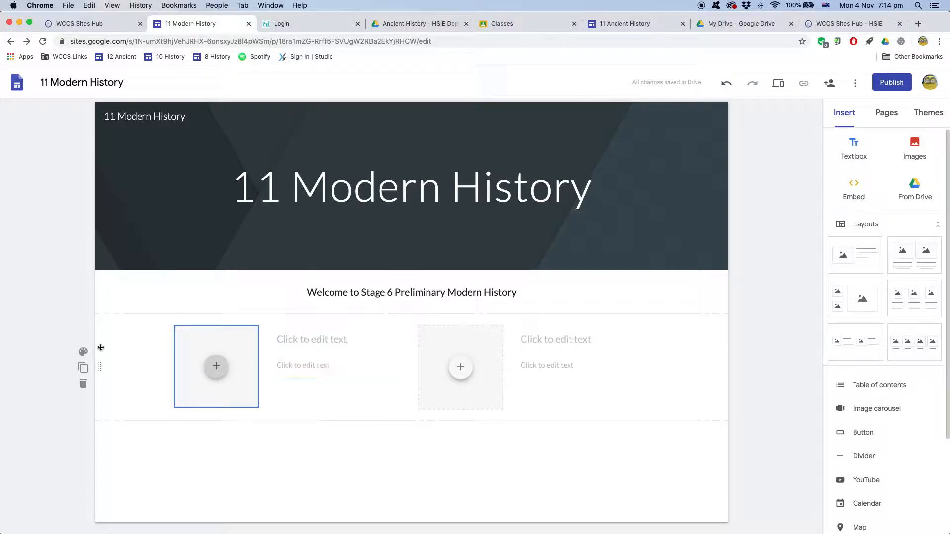
click(83, 368)
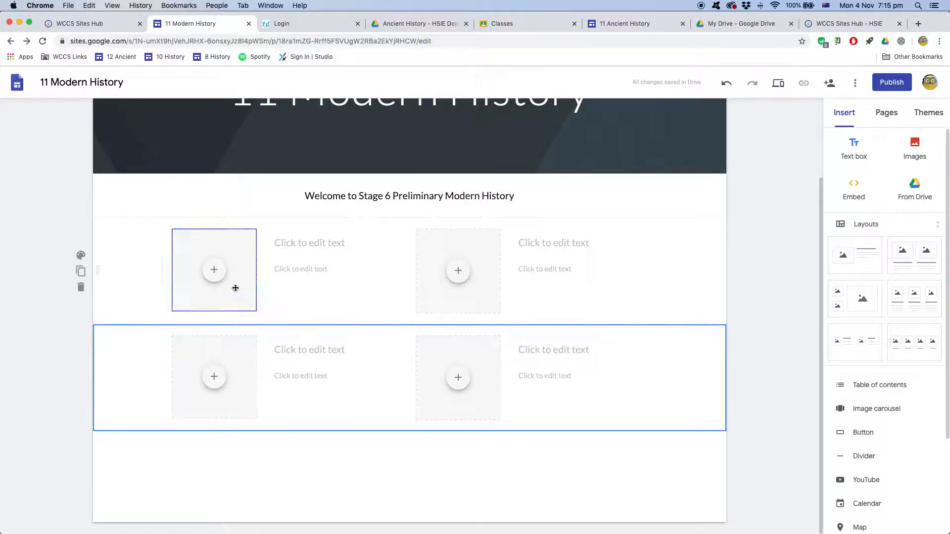
Try the dark blue Emphasis 2 background on the upper section, then switch it to light grey
click(203, 294)
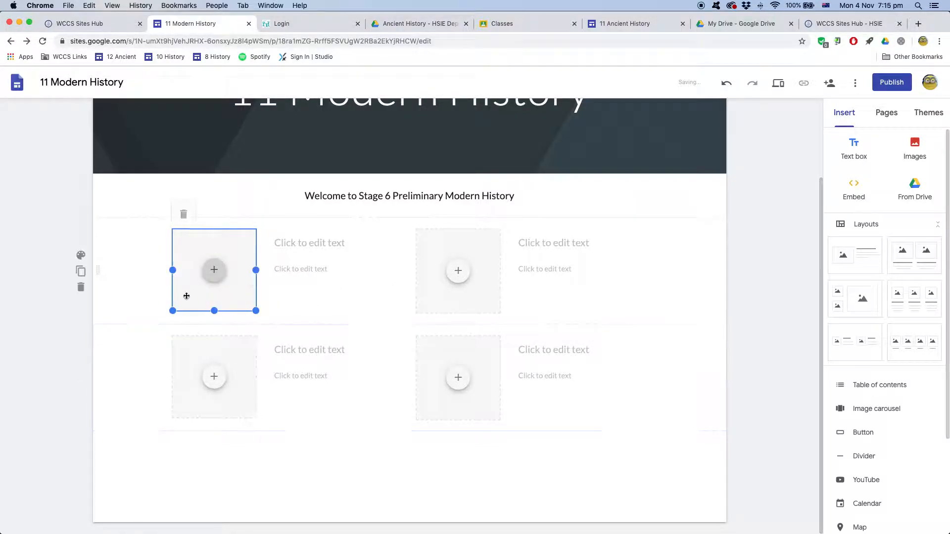
click(82, 258)
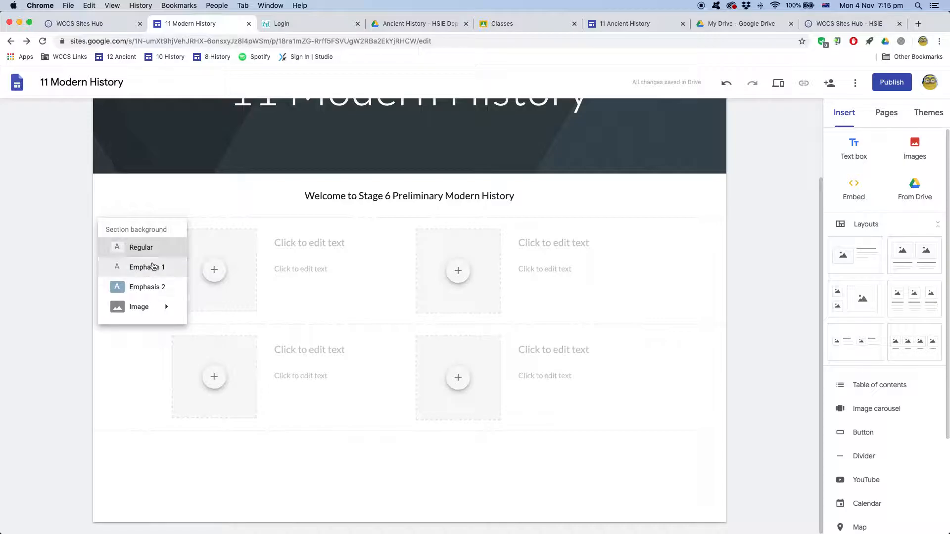
click(145, 291)
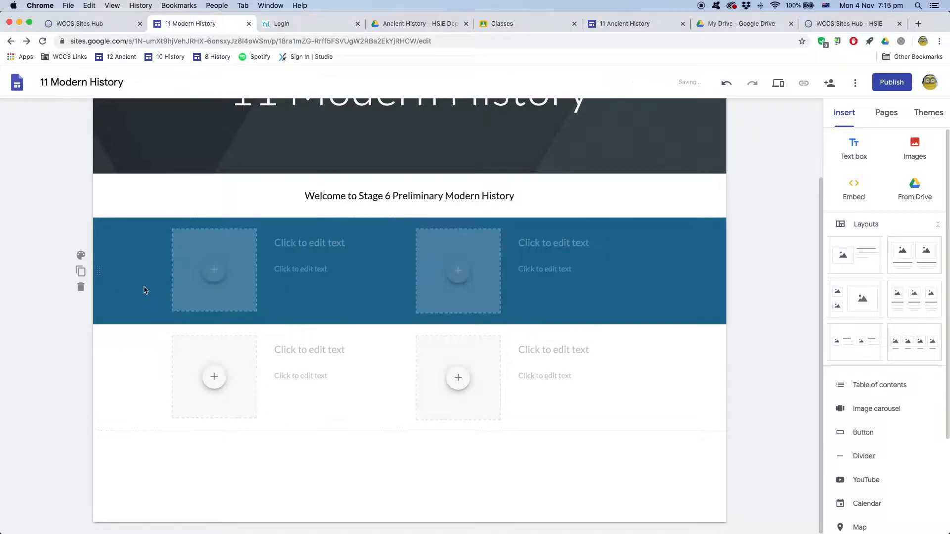
scroll(64, 334, up, 3)
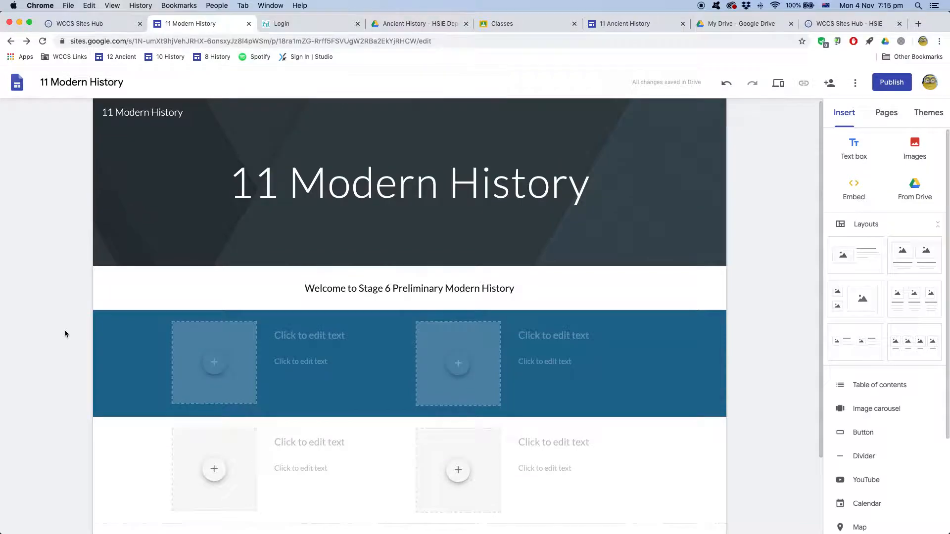
mouse_move(199, 254)
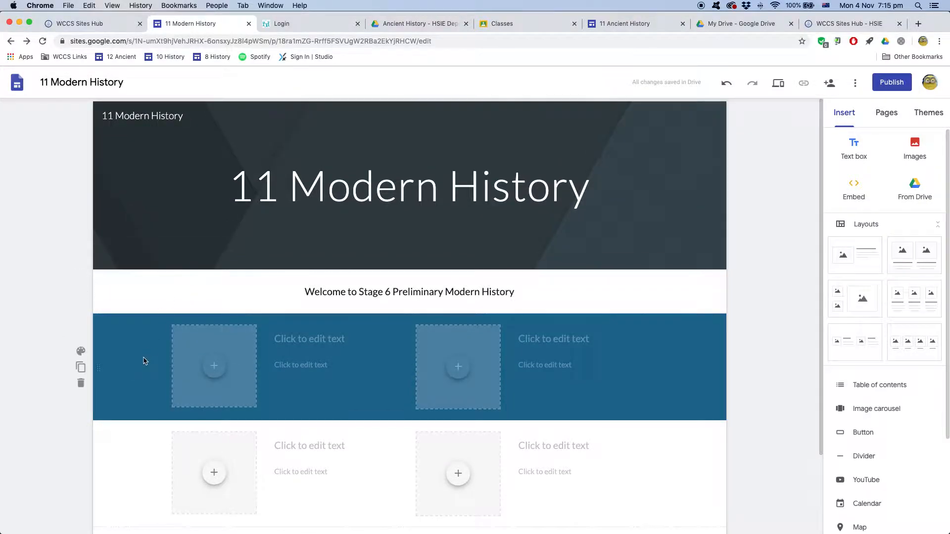
click(81, 353)
click(133, 366)
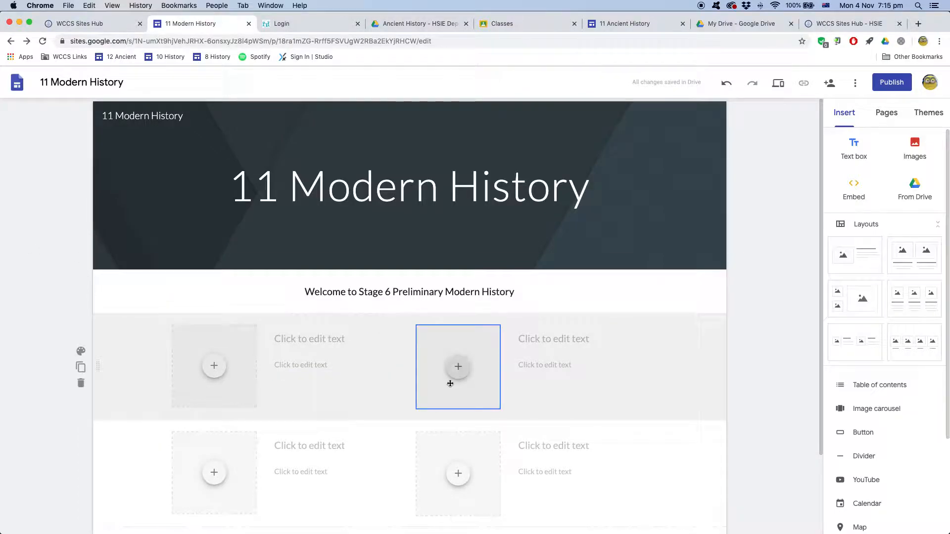
Delete both placeholder layout sections, cut the welcome text, and remove its empty section
click(81, 385)
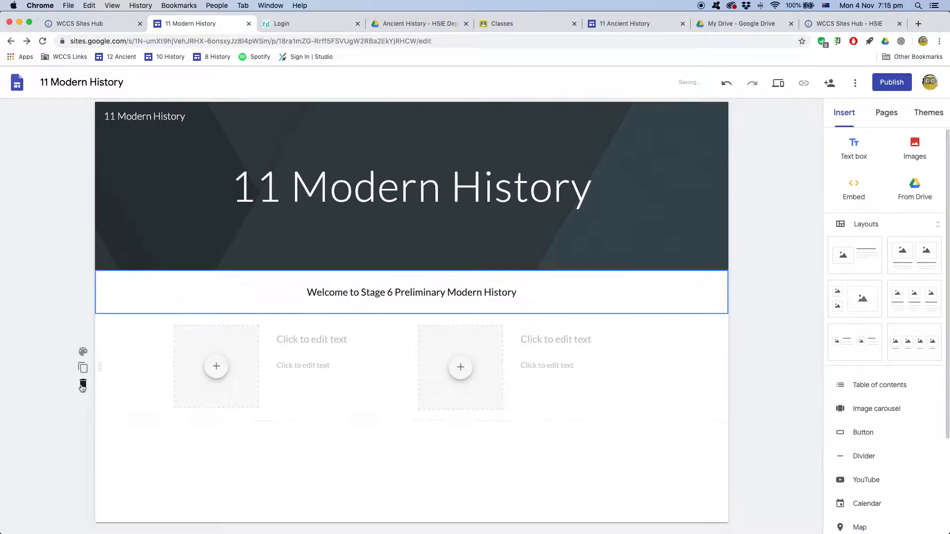
click(81, 384)
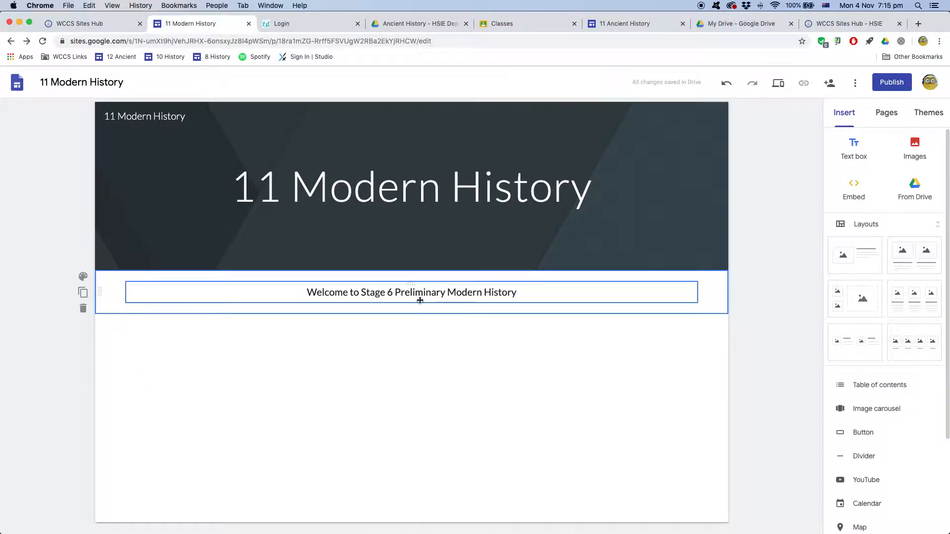
click(588, 190)
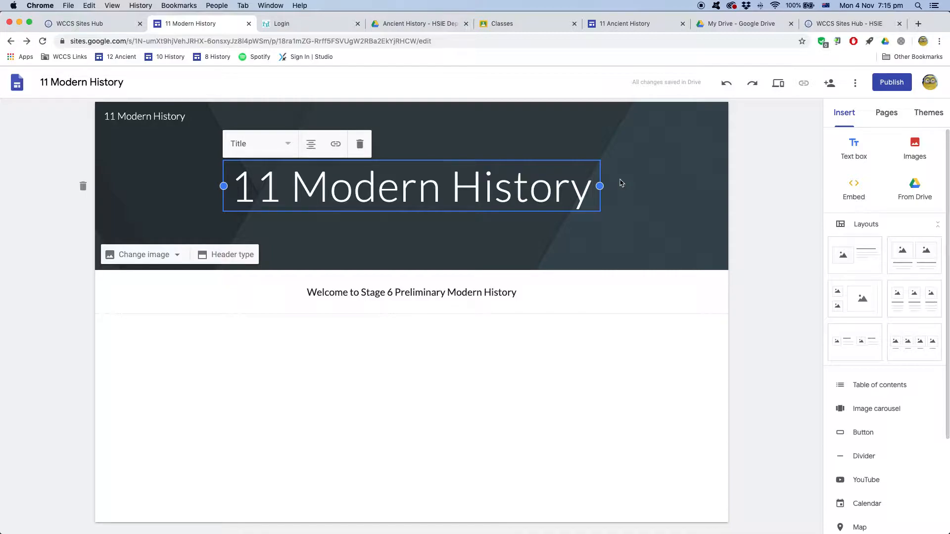
drag(520, 292, 305, 294)
key(super+c)
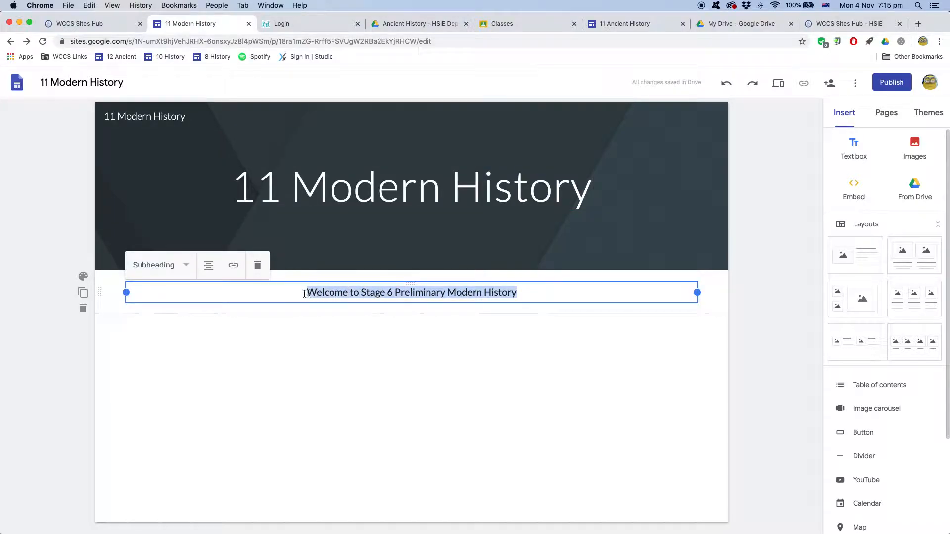
key(BackSpace)
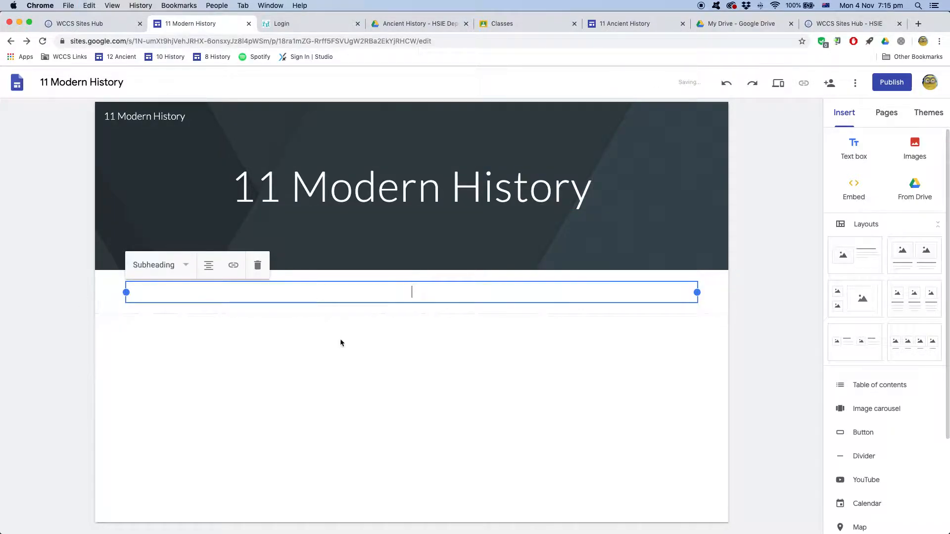
click(257, 265)
Paste the welcome subheading on a new line beneath the 11 Modern History header title
click(601, 193)
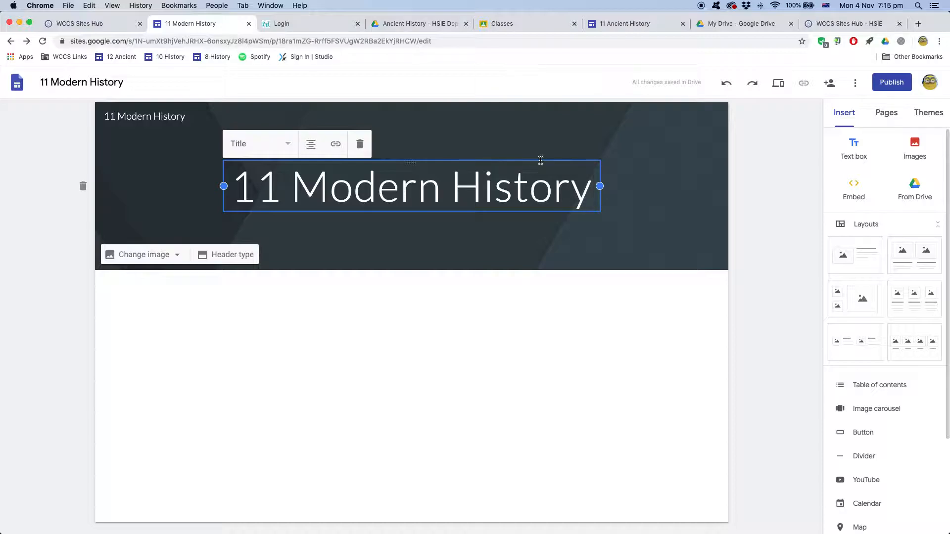
key(Return)
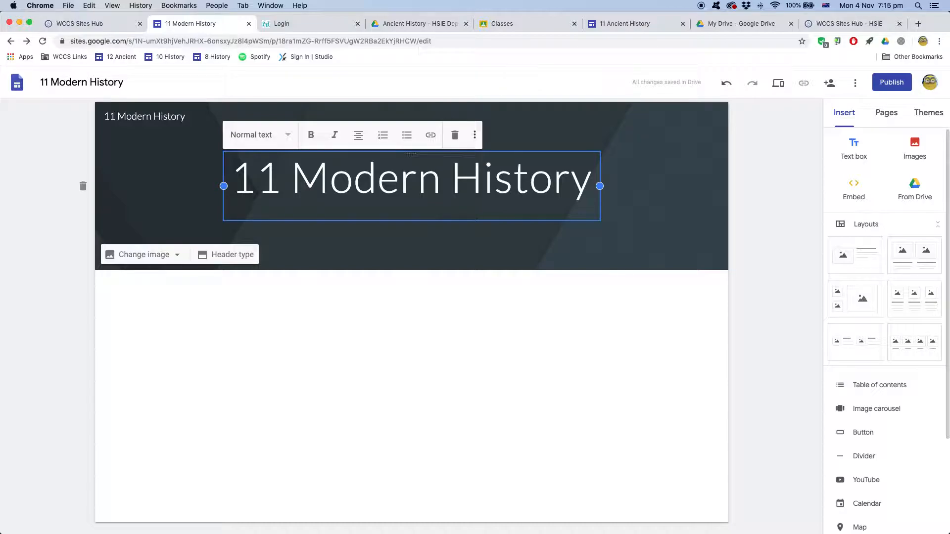
key(super+v)
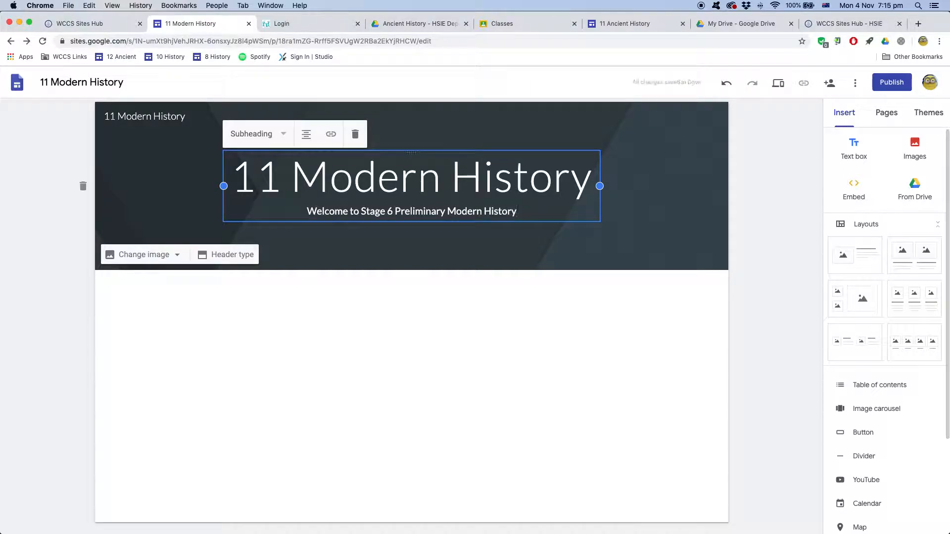
click(578, 333)
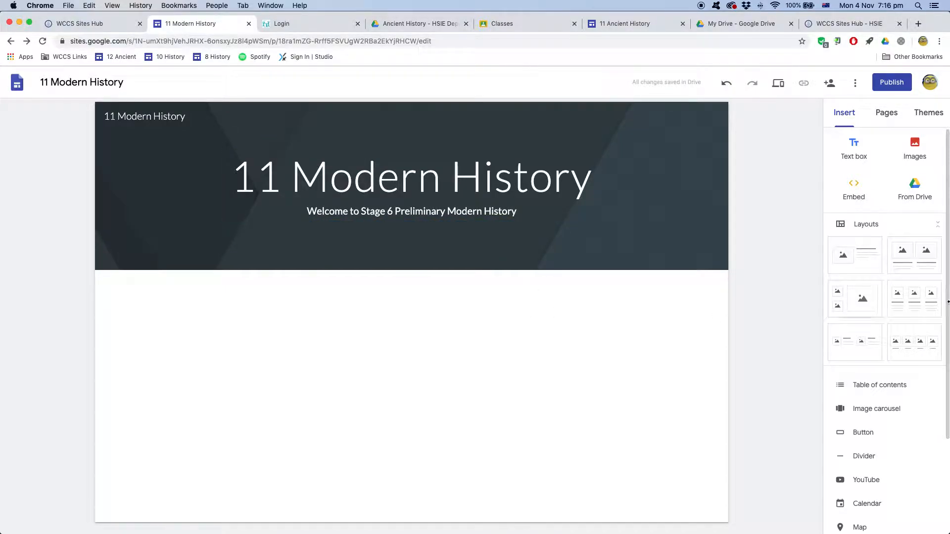
click(916, 304)
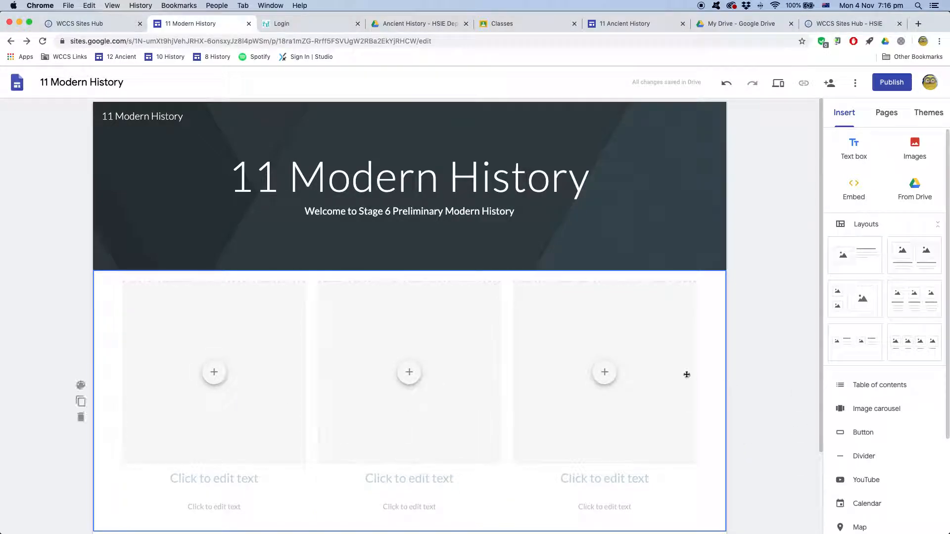
scroll(659, 371, down, 3)
scroll(894, 394, down, 3)
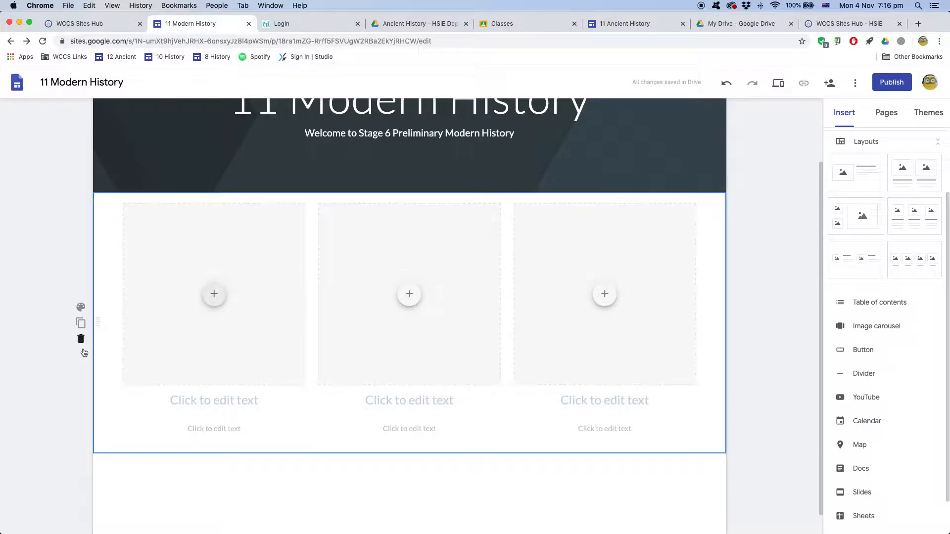
click(83, 342)
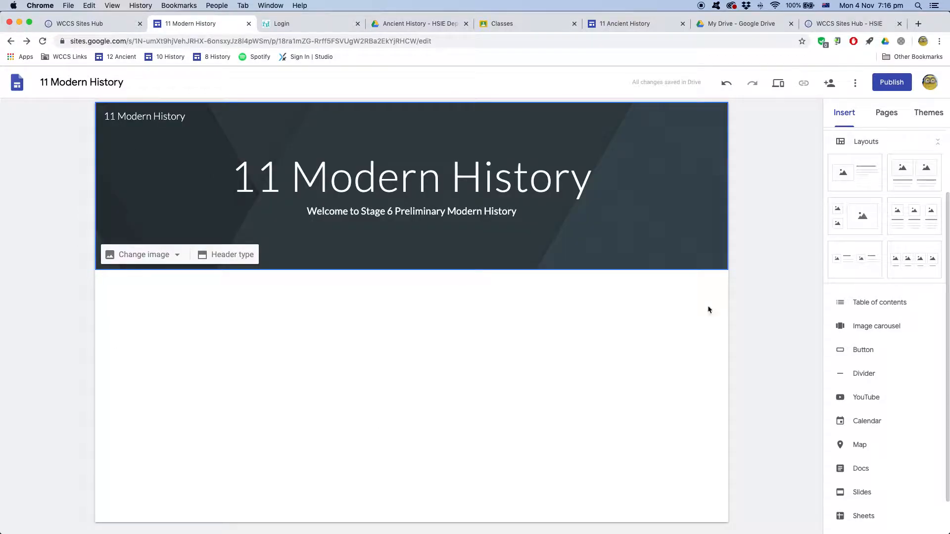
click(880, 304)
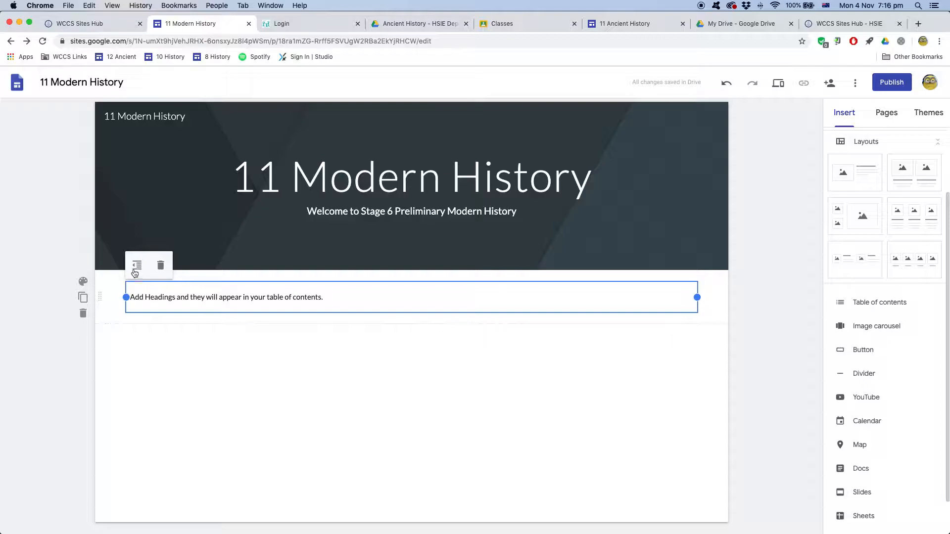
click(83, 314)
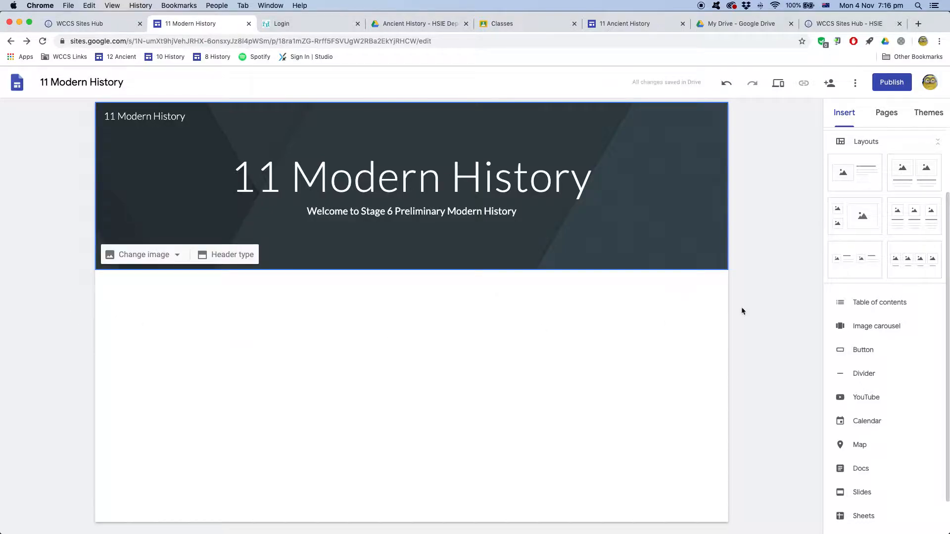
click(872, 330)
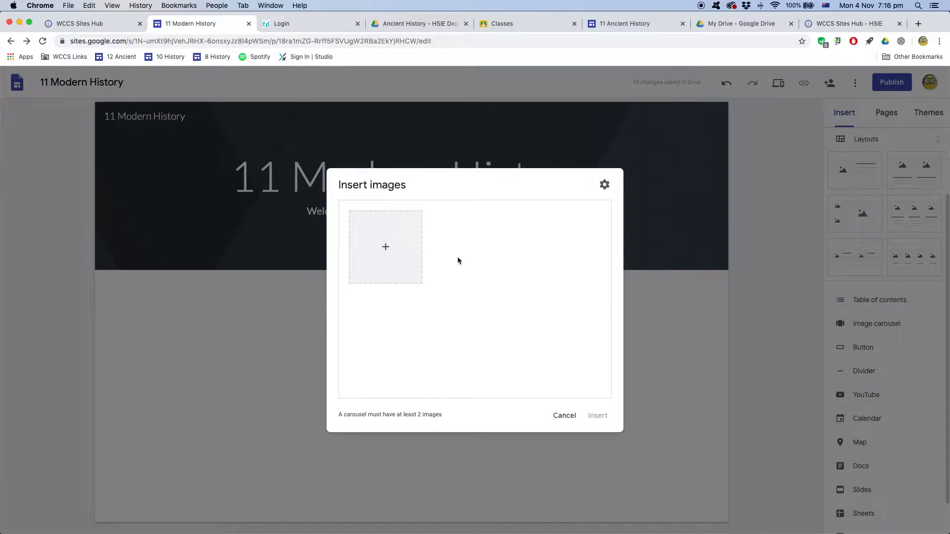
click(386, 249)
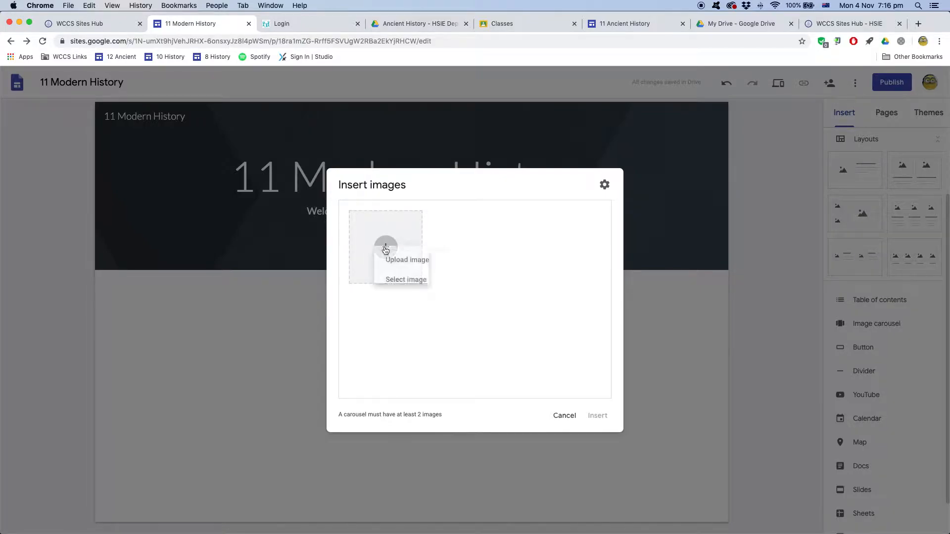
click(422, 297)
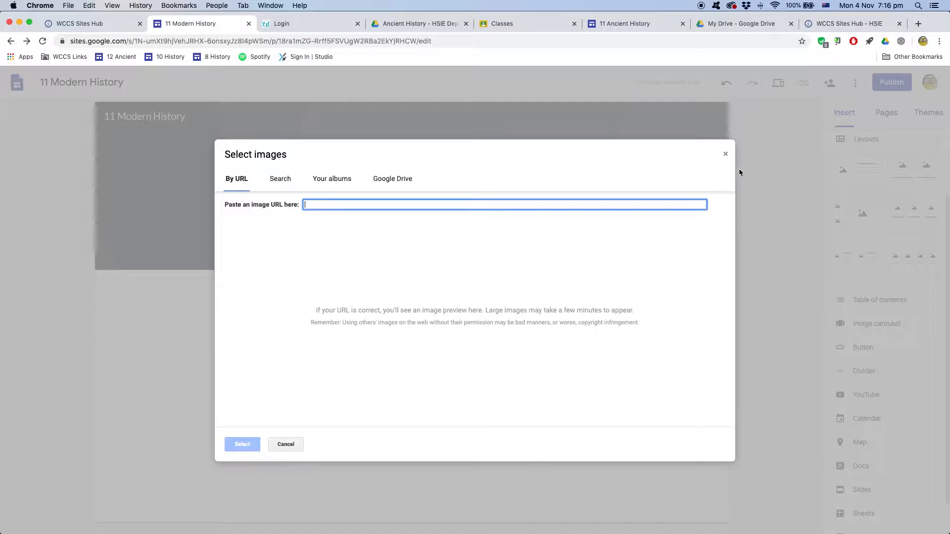
click(726, 154)
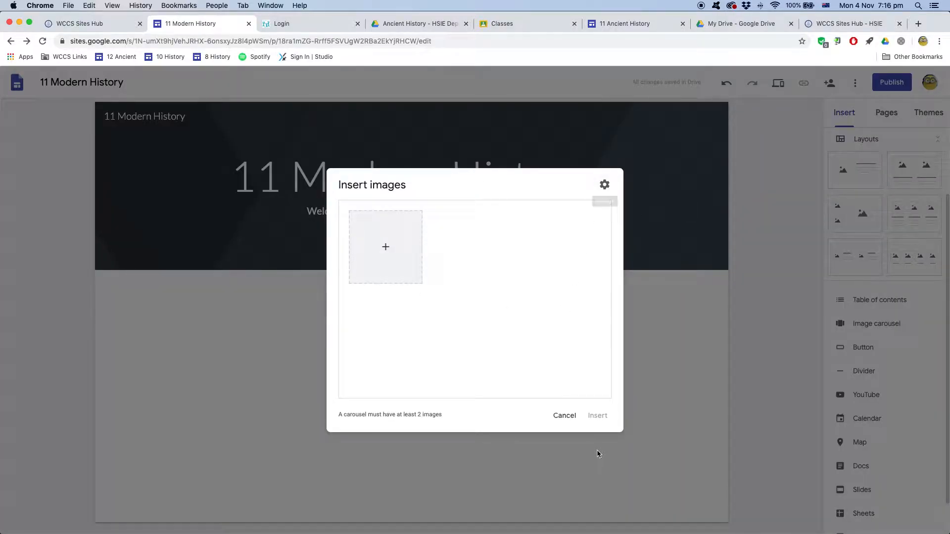
click(565, 416)
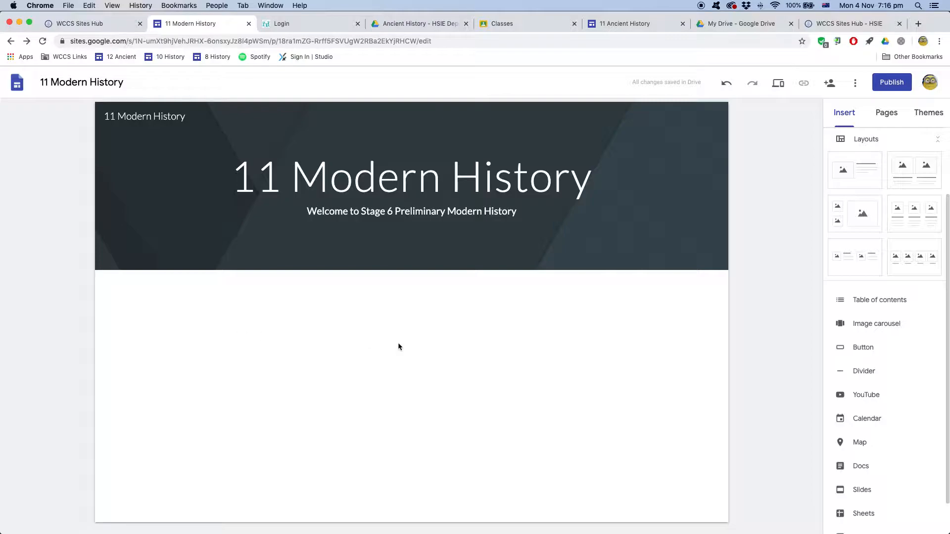
Start a button named 'Student Booklet - Modern History', leaving its link field empty
click(863, 350)
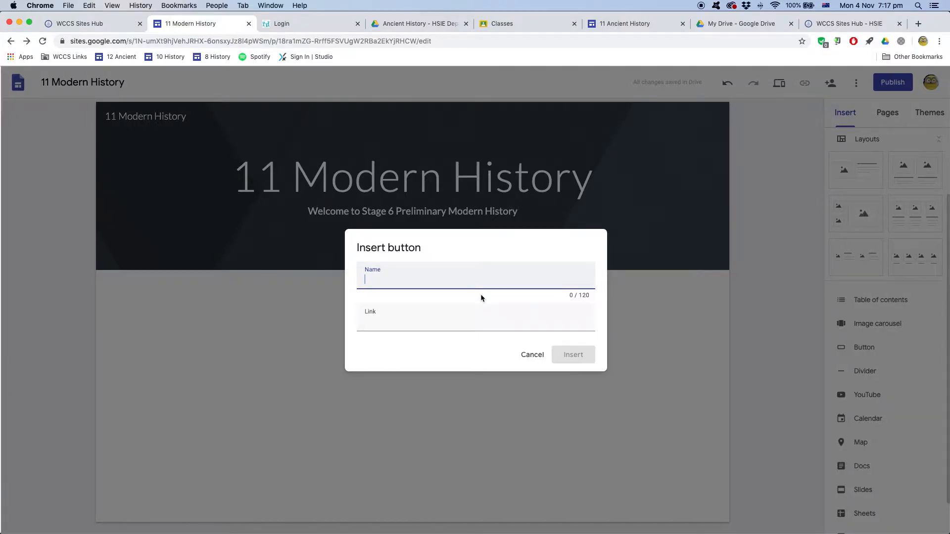
click(365, 322)
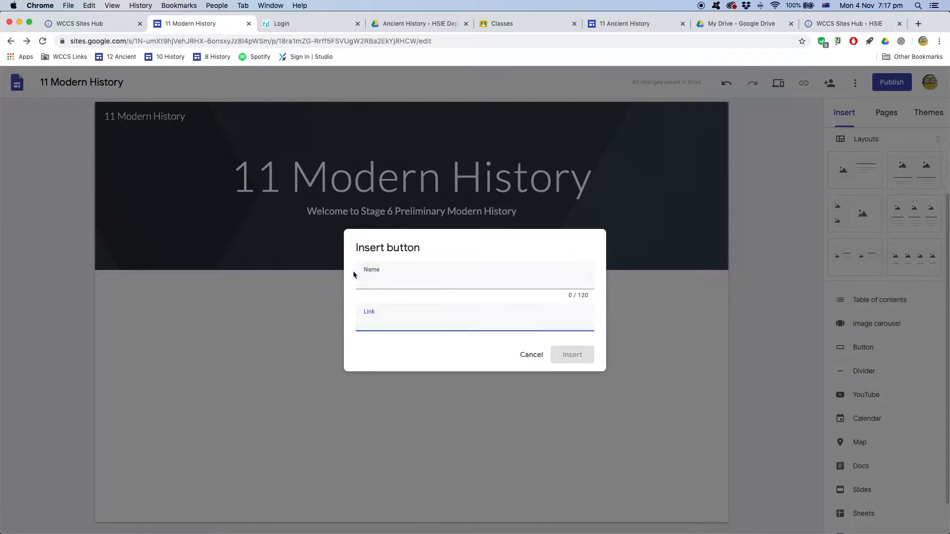
click(376, 282)
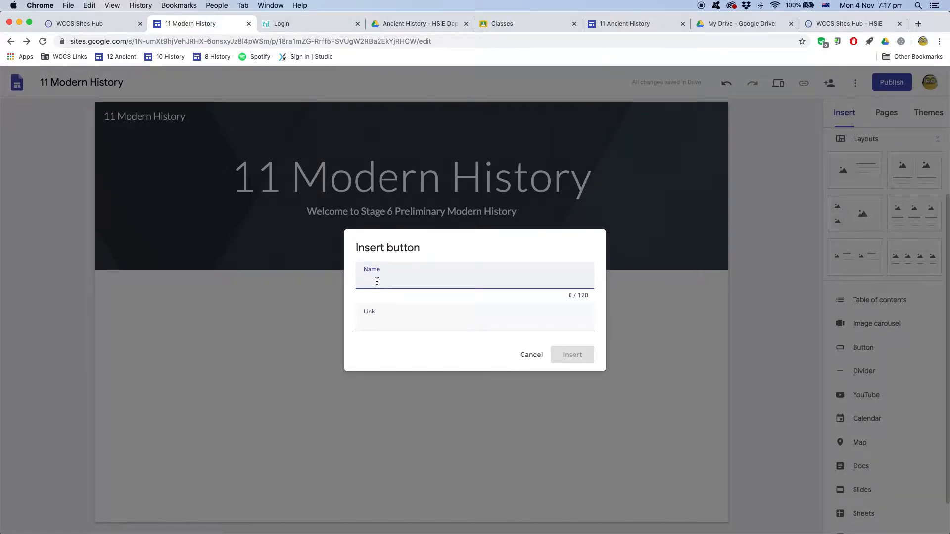
text(Student Booklet - Modern History)
click(396, 322)
right_click(396, 323)
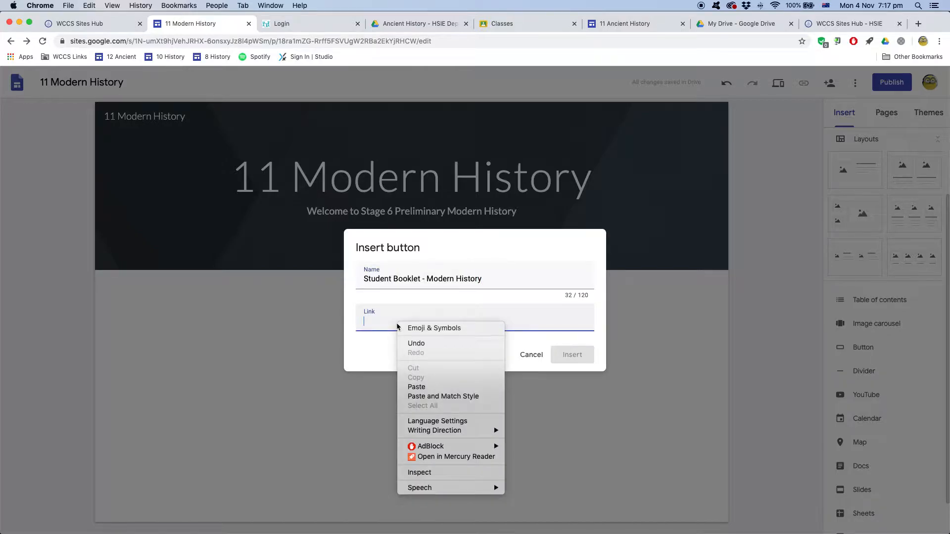
Cancel the unfinished button and insert a divider directly below the header banner
click(362, 326)
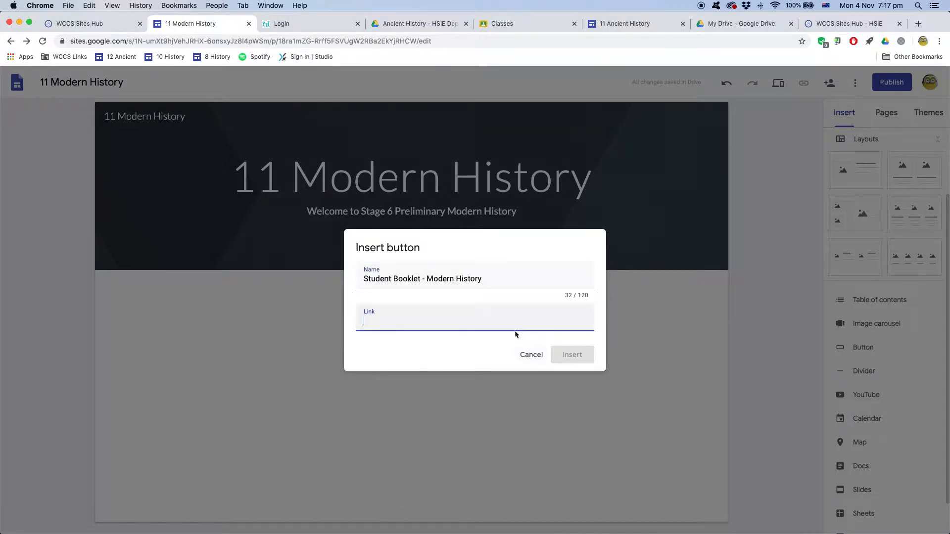
click(532, 355)
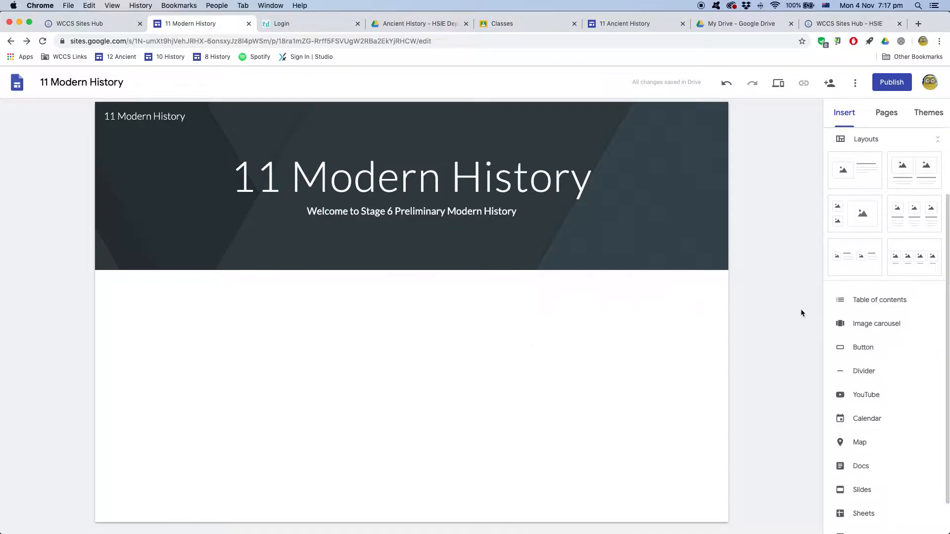
click(861, 372)
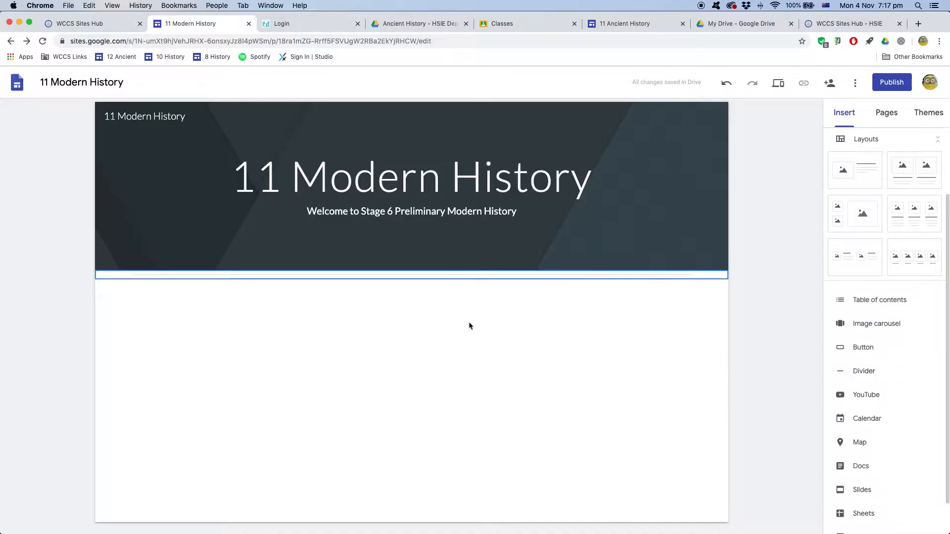